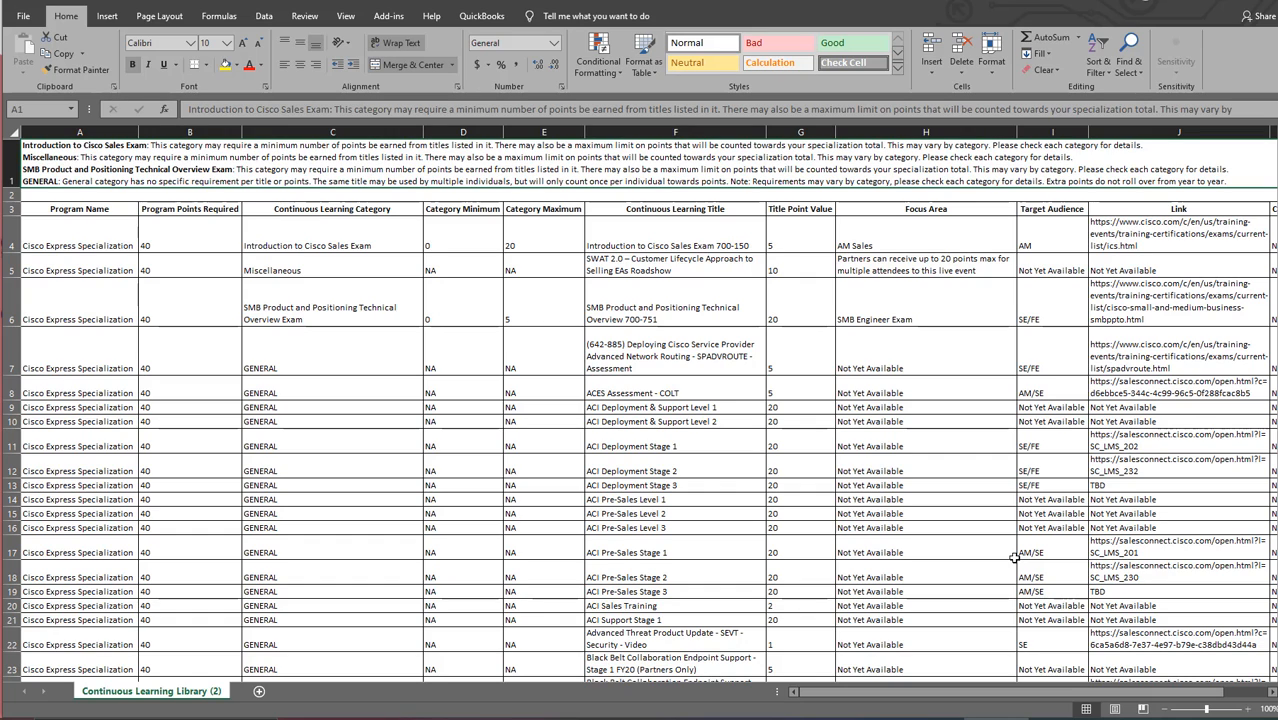
left_click(8, 263)
right_click(8, 263)
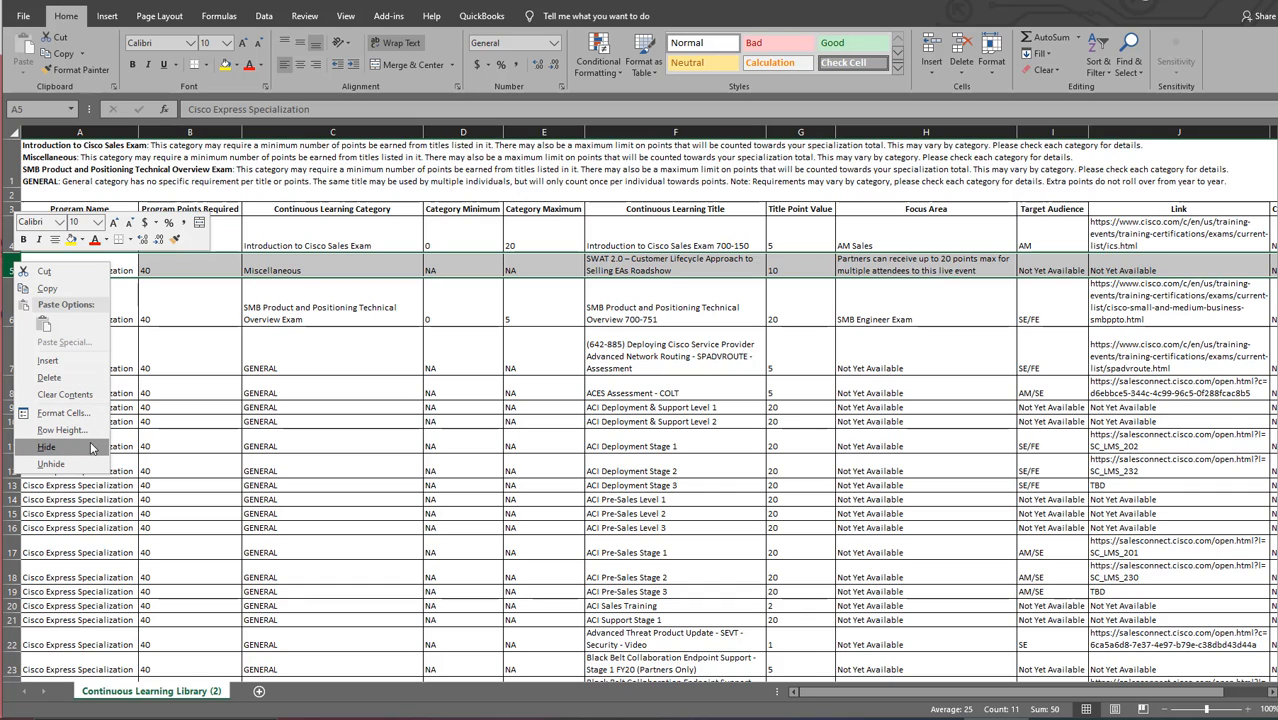
key("Escape")
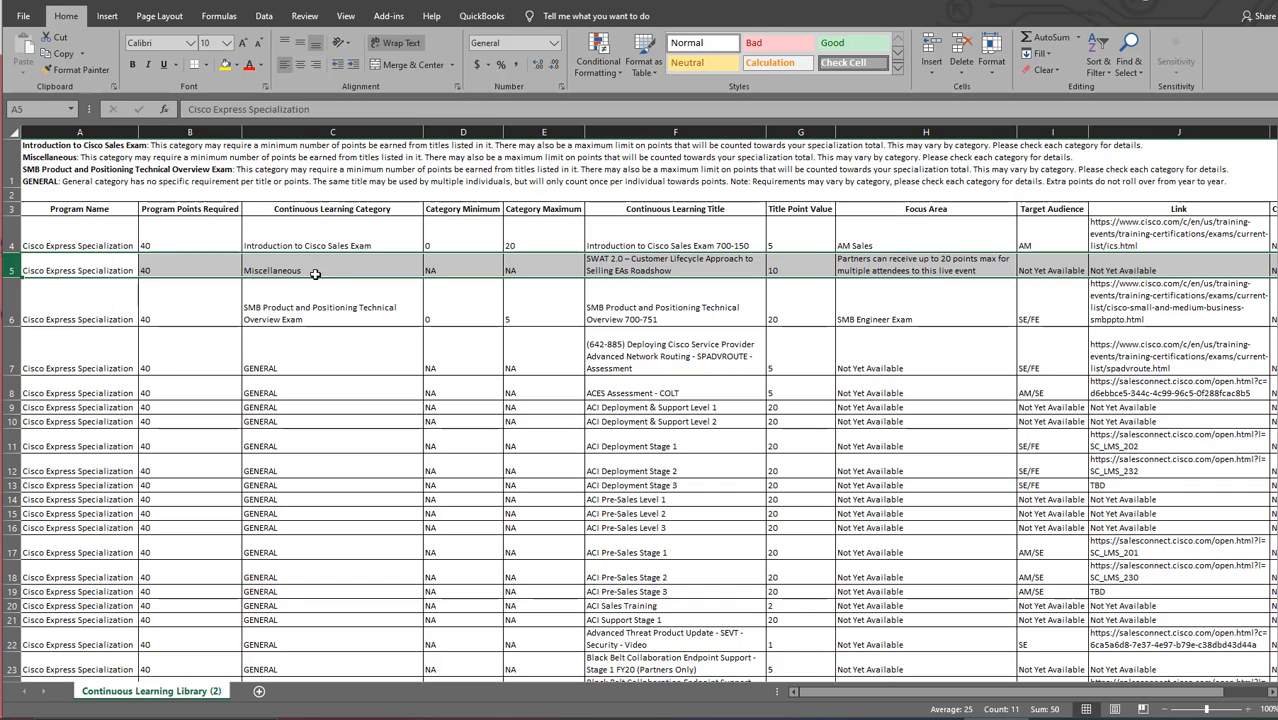
left_click(465, 248)
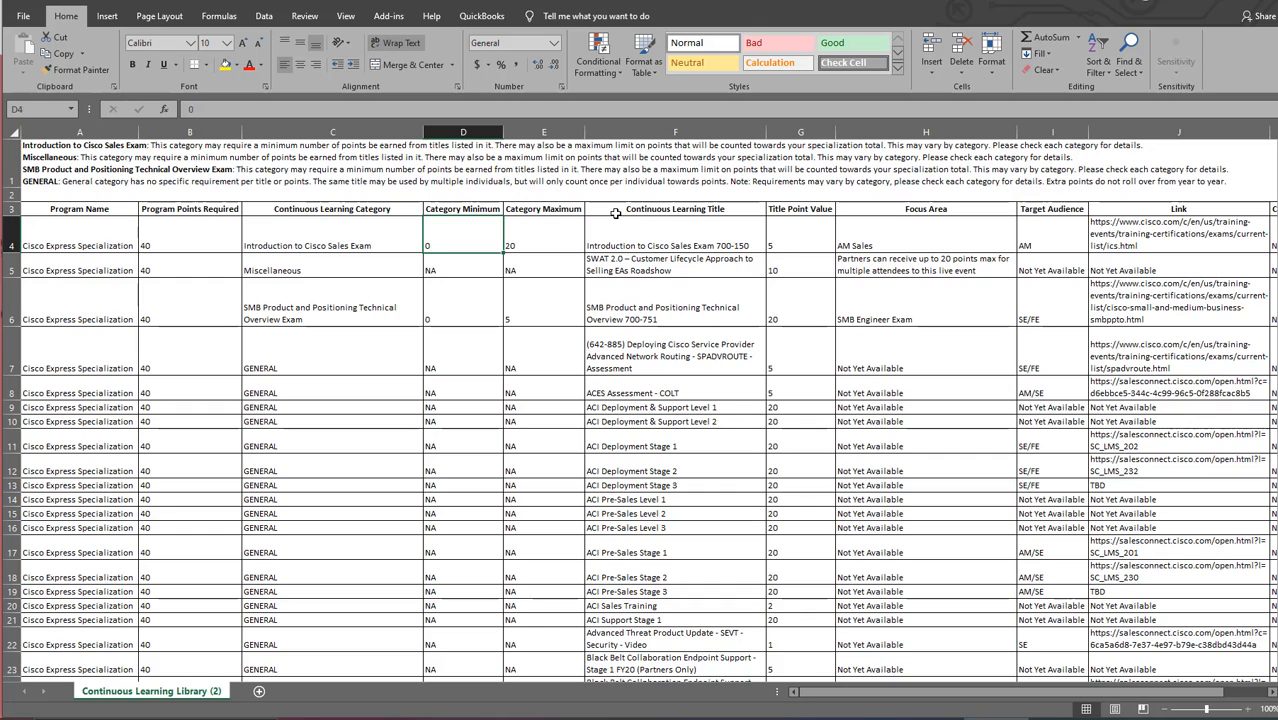
Turn on filtering for the column headers in row 3.
left_click(12, 209)
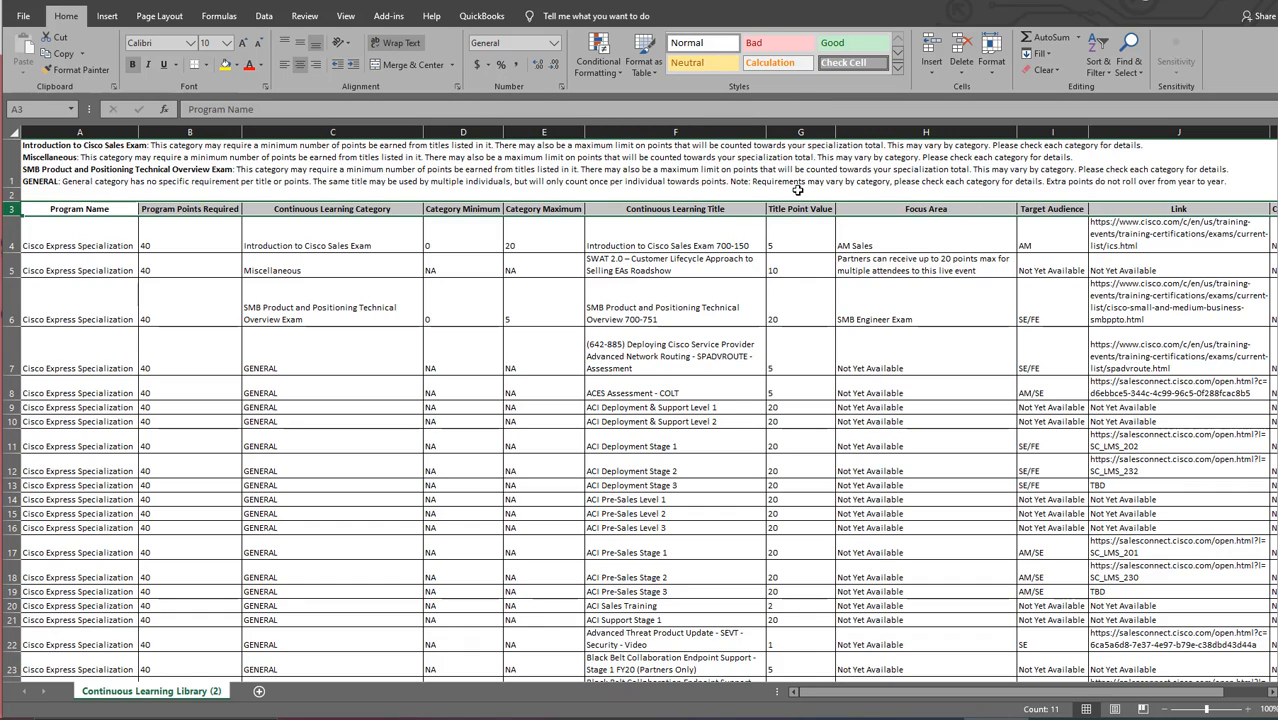
left_click(264, 16)
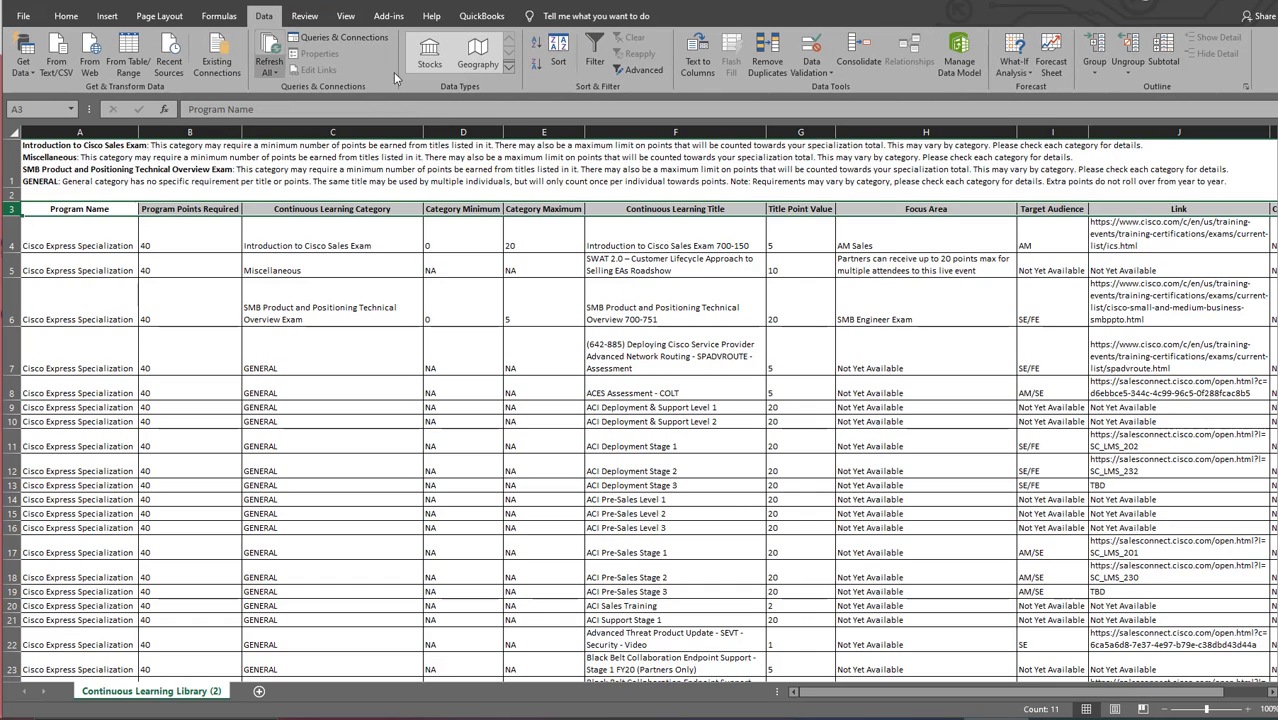
left_click(592, 60)
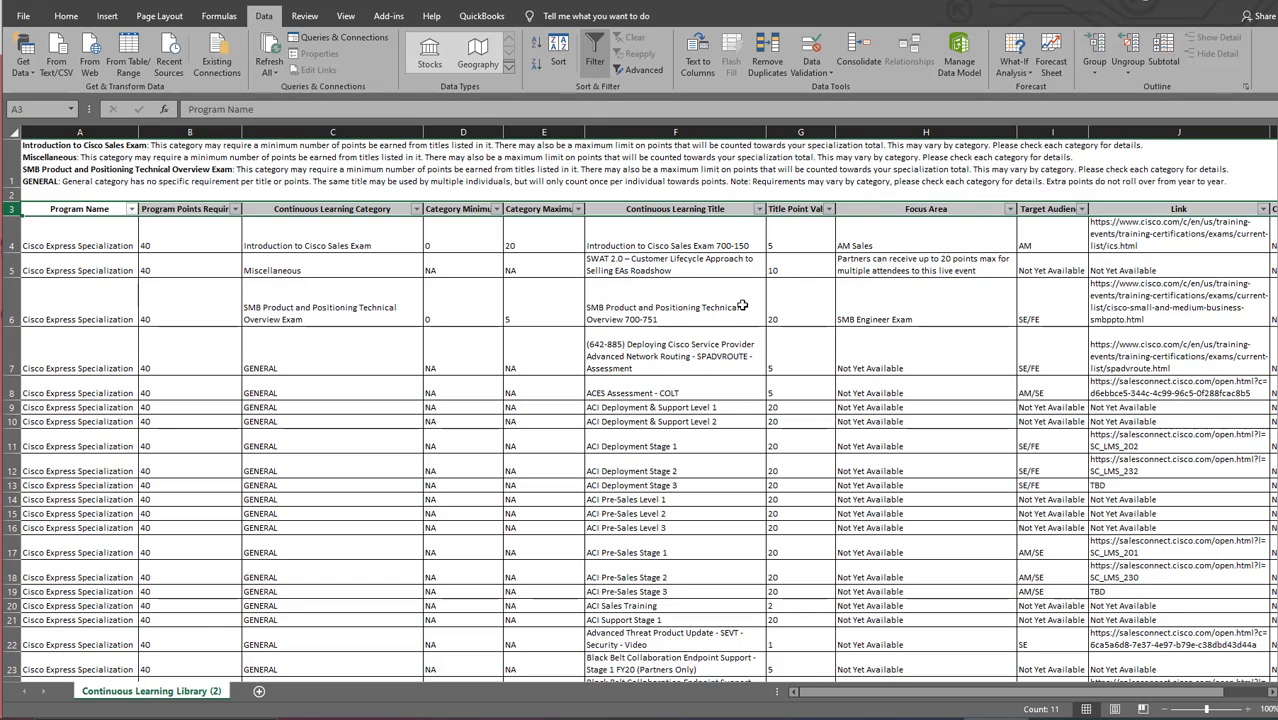
left_click(752, 194)
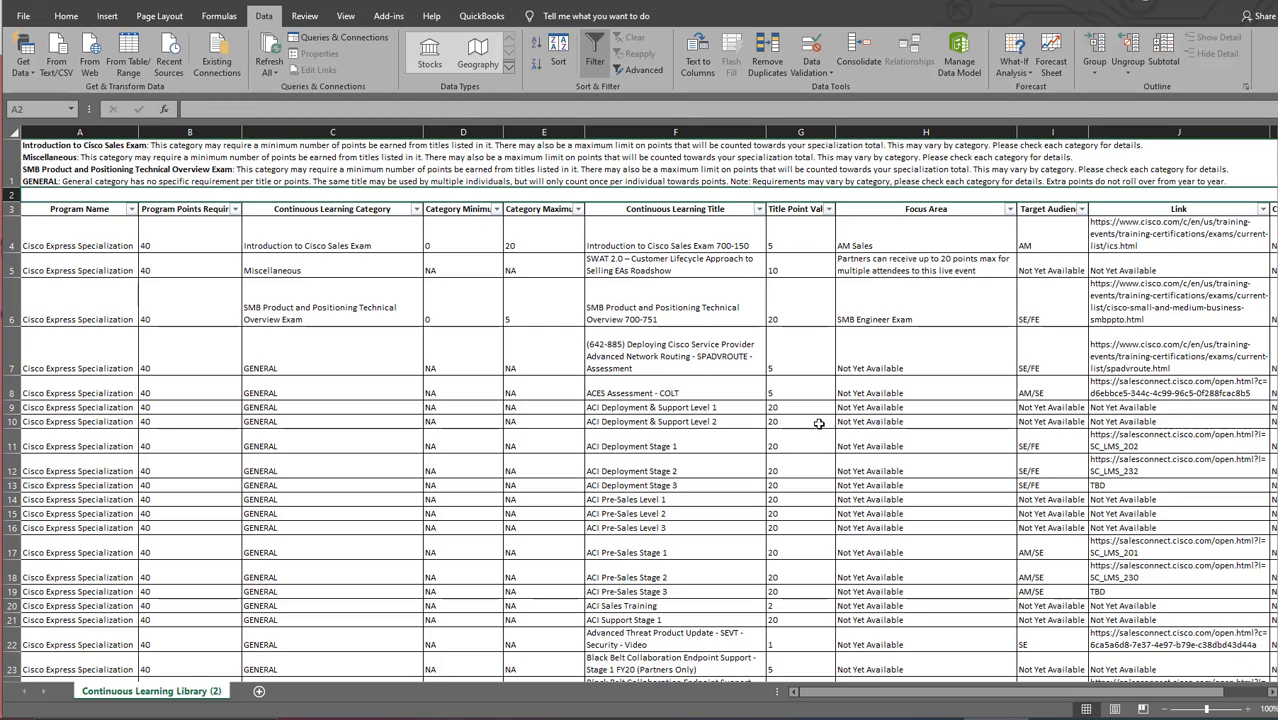
Filter the Target Audience column to exclude FE, FEs, Not Yet Available, Sales, SE, SE/FE and SEs.
left_click(1272, 691)
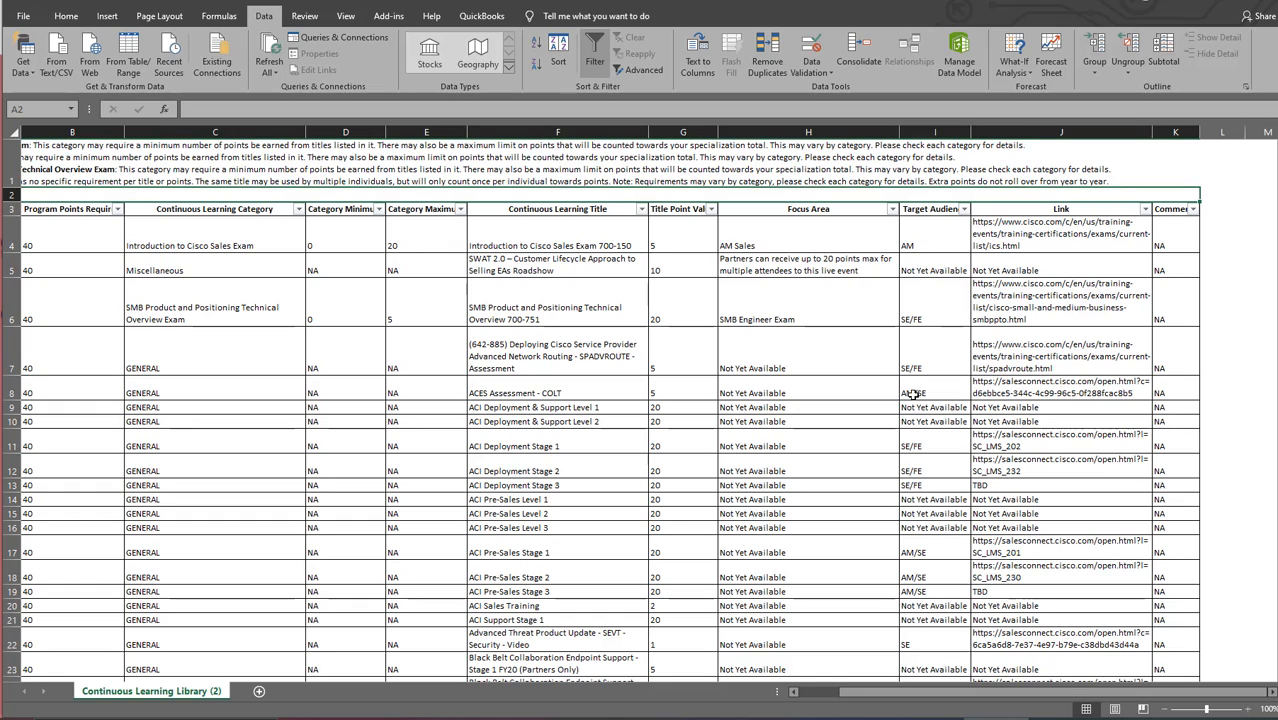
left_click(964, 210)
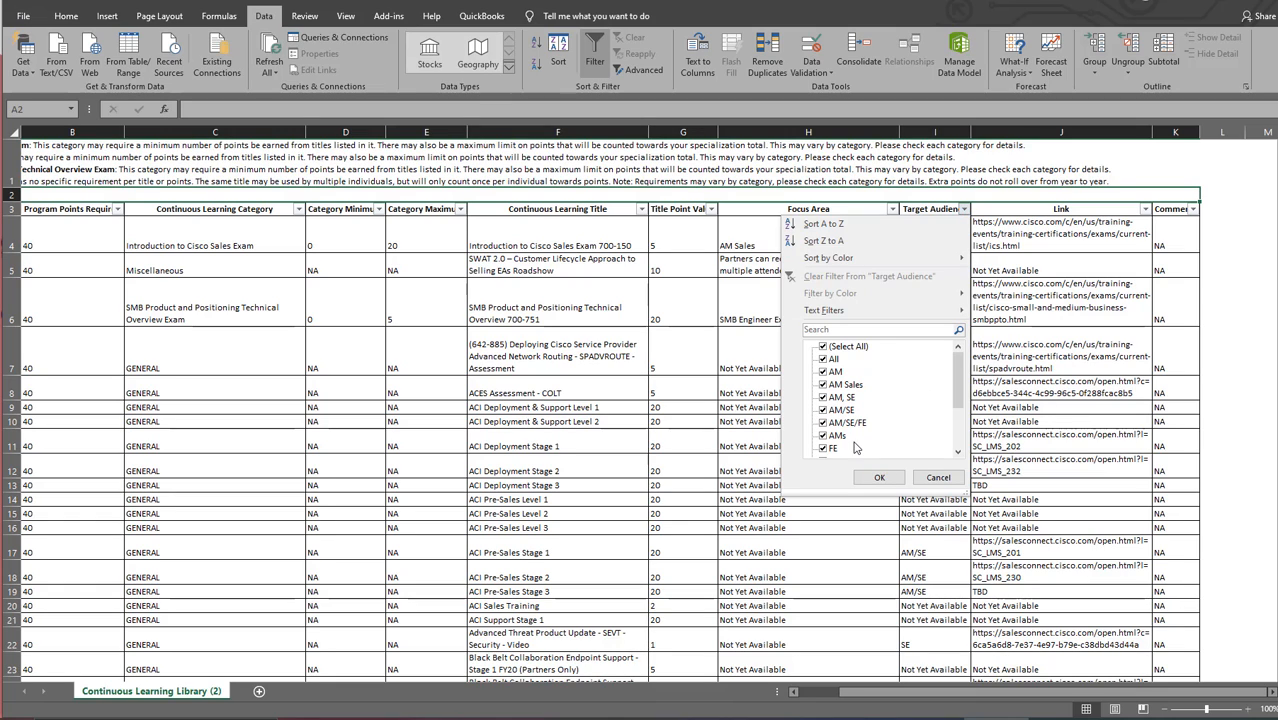
scroll(875, 425, "down", 1)
left_click(832, 411)
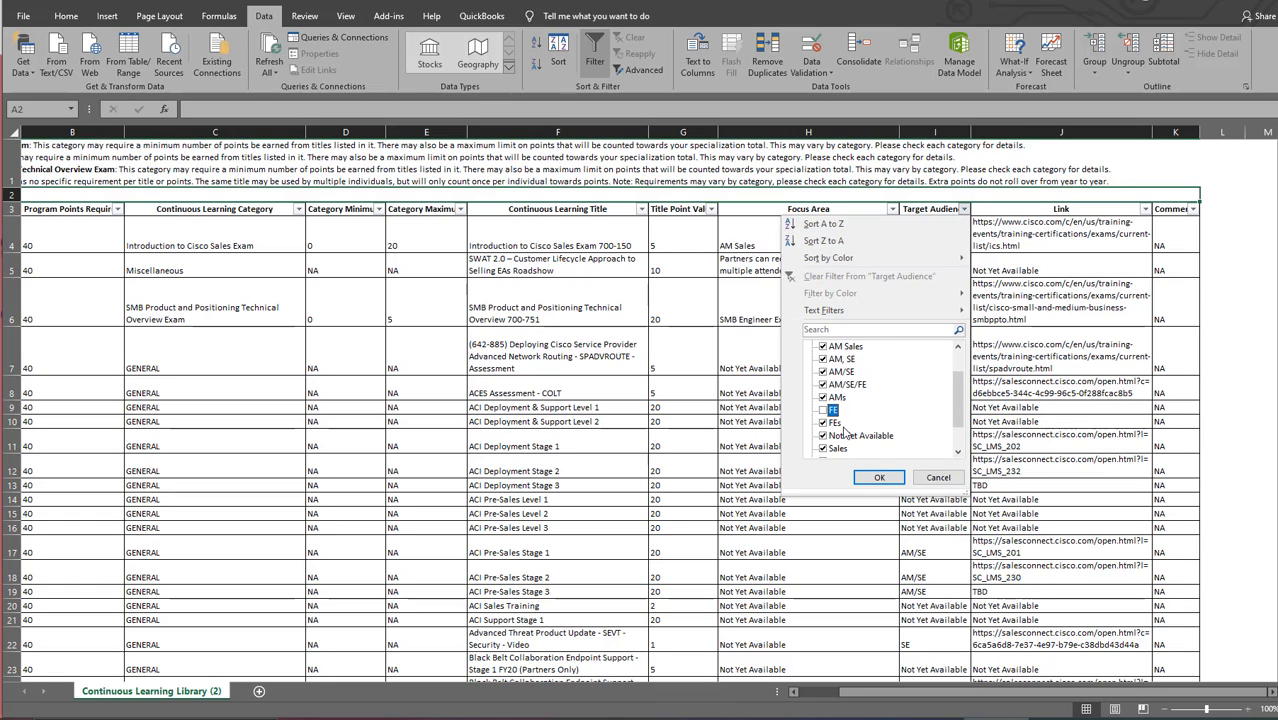
left_click(834, 423)
left_click(845, 436)
left_click(838, 449)
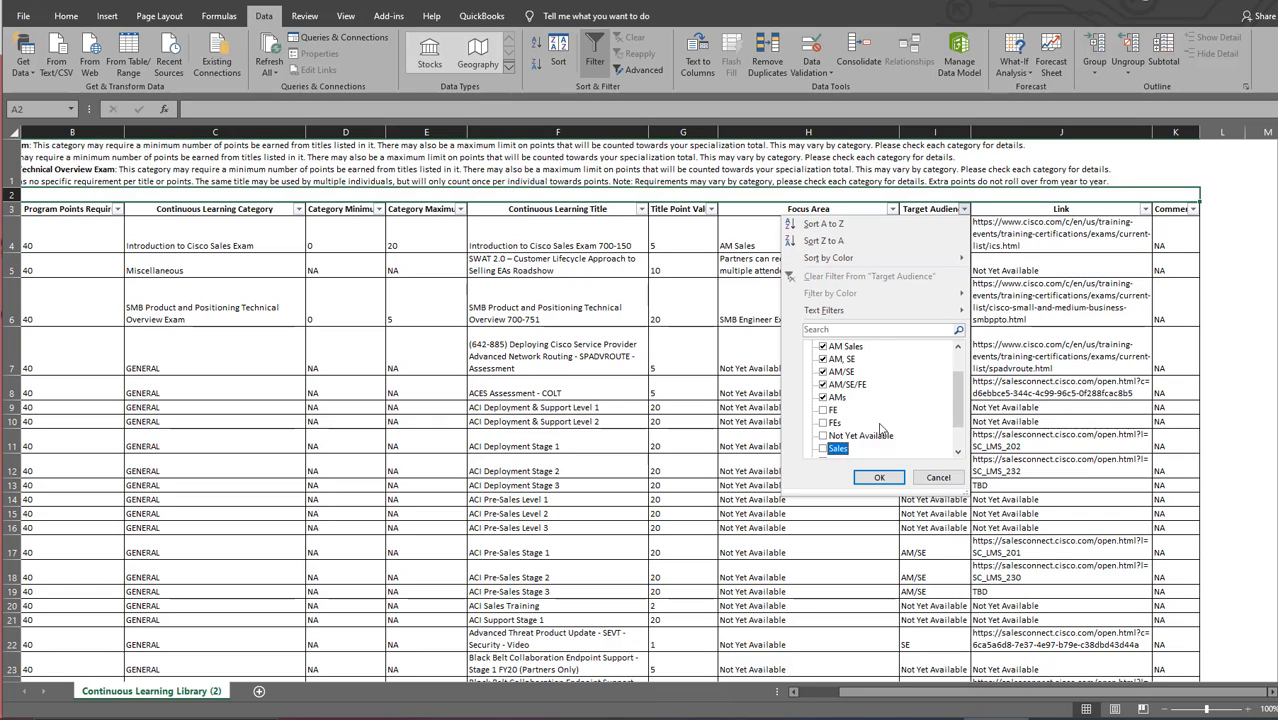
left_click(838, 449)
left_click(838, 449)
left_click(838, 449)
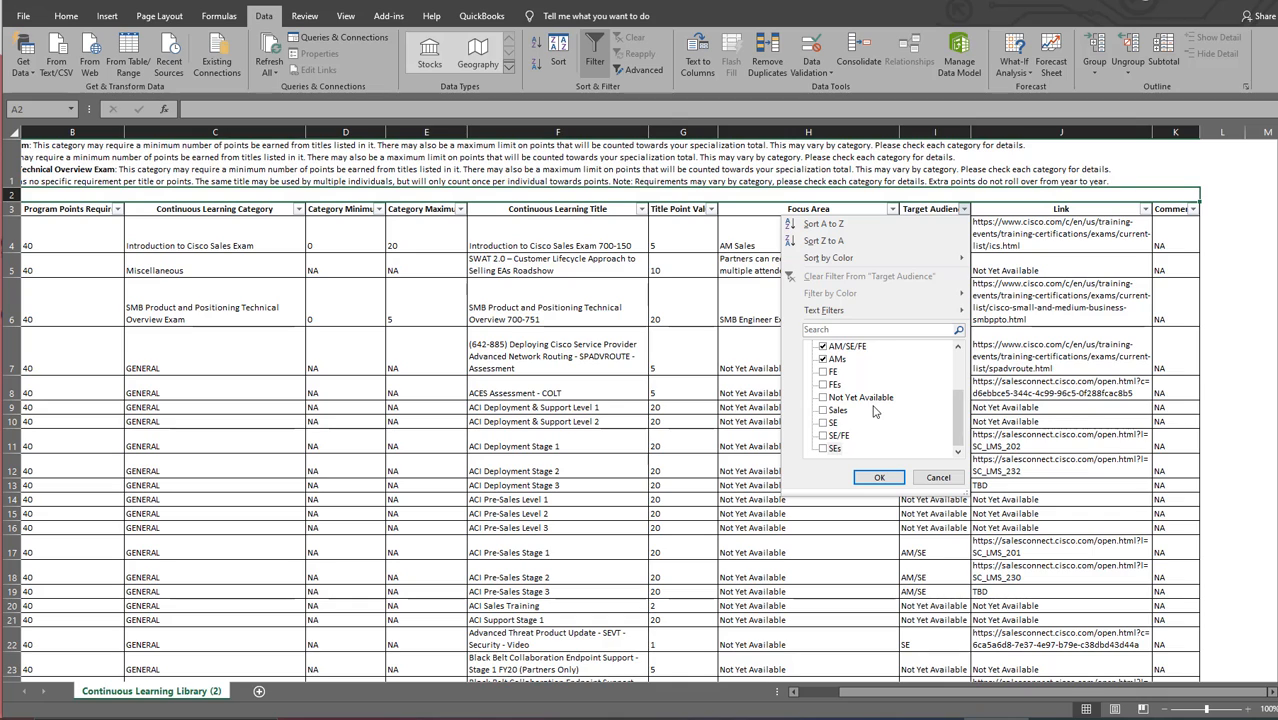
scroll(873, 410, "up", 3)
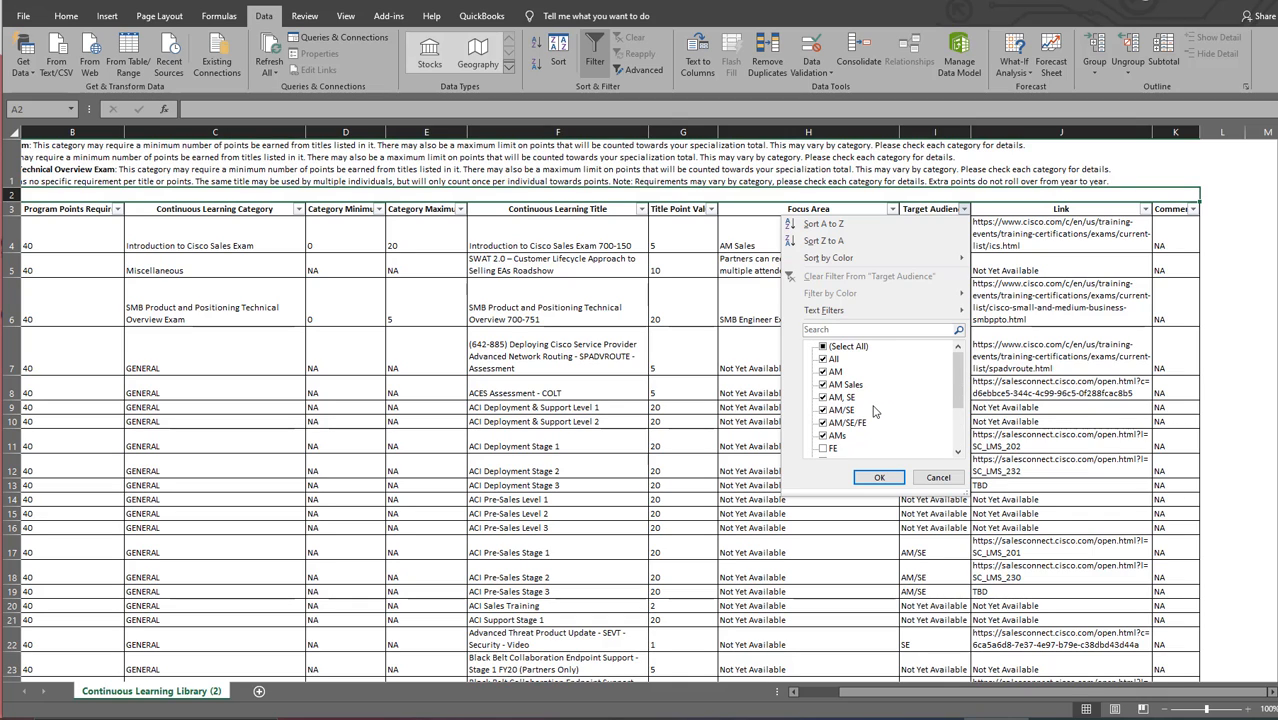
left_click(879, 478)
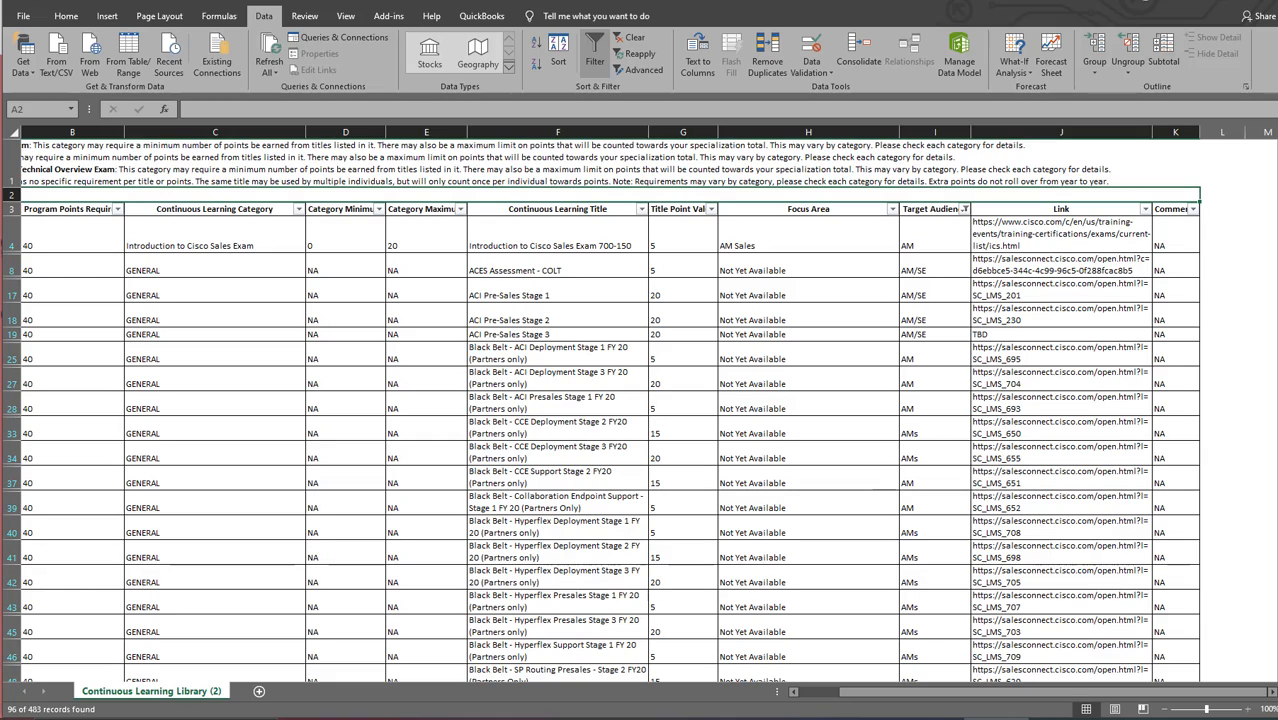
Review the filtered training titles and filter the Link column to exclude TBD entries.
scroll(600, 410, "down", 5)
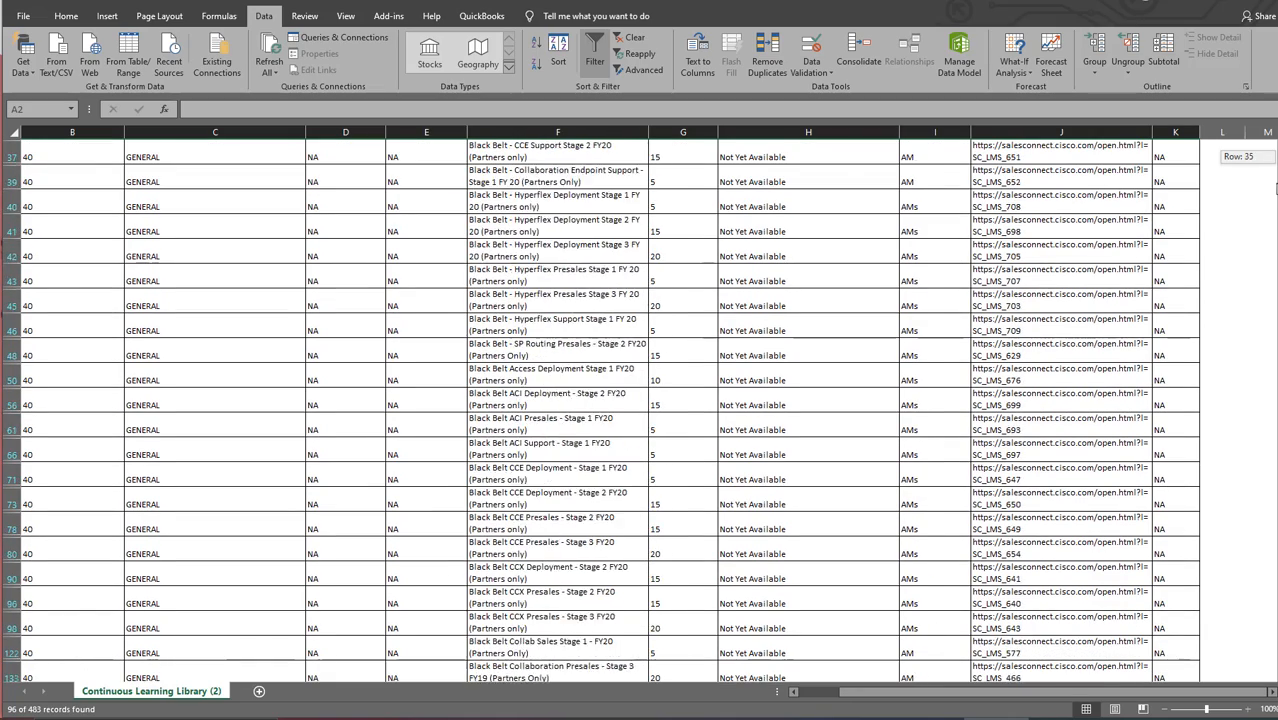
scroll(600, 410, "up", 5)
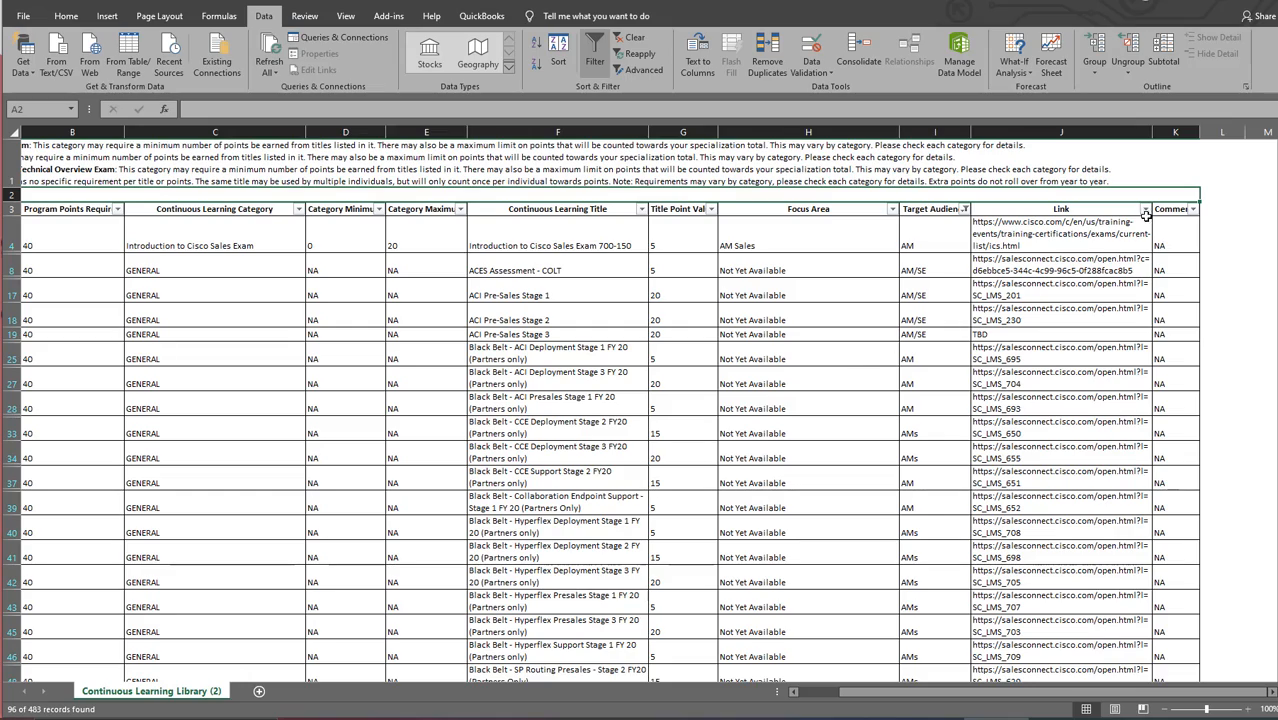
scroll(967, 391, "down", 6)
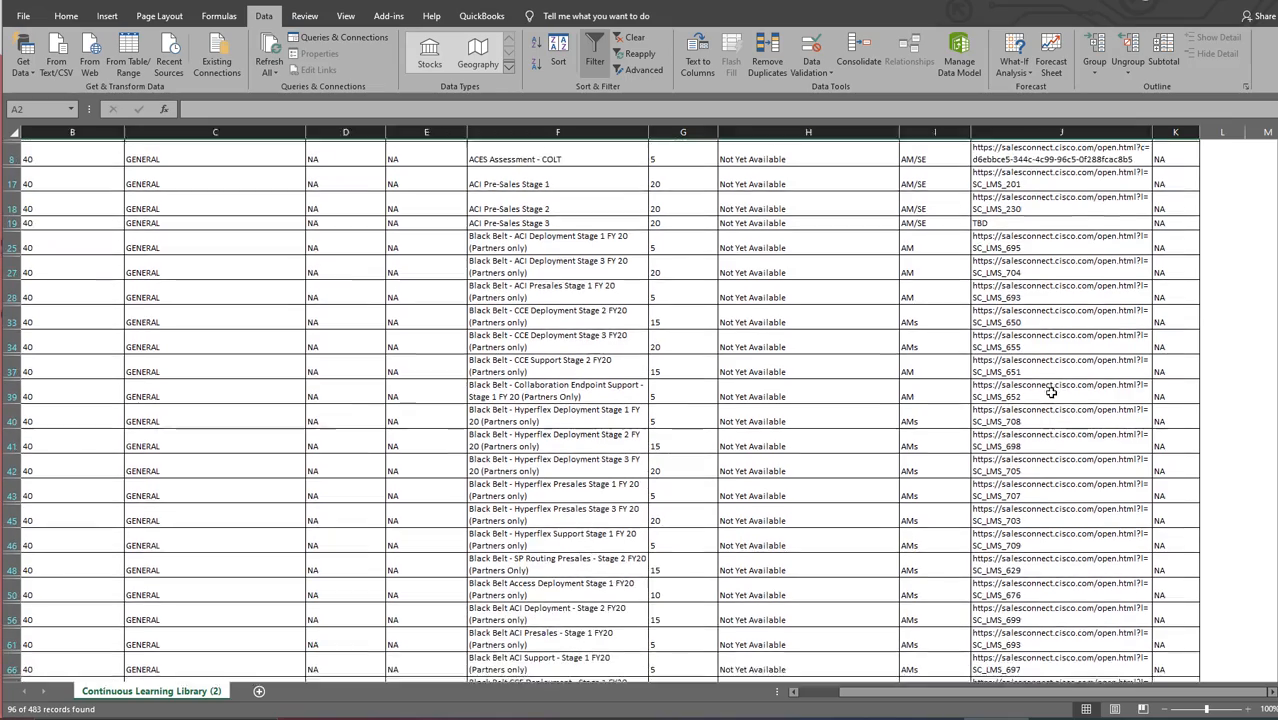
scroll(1053, 401, "down", 4)
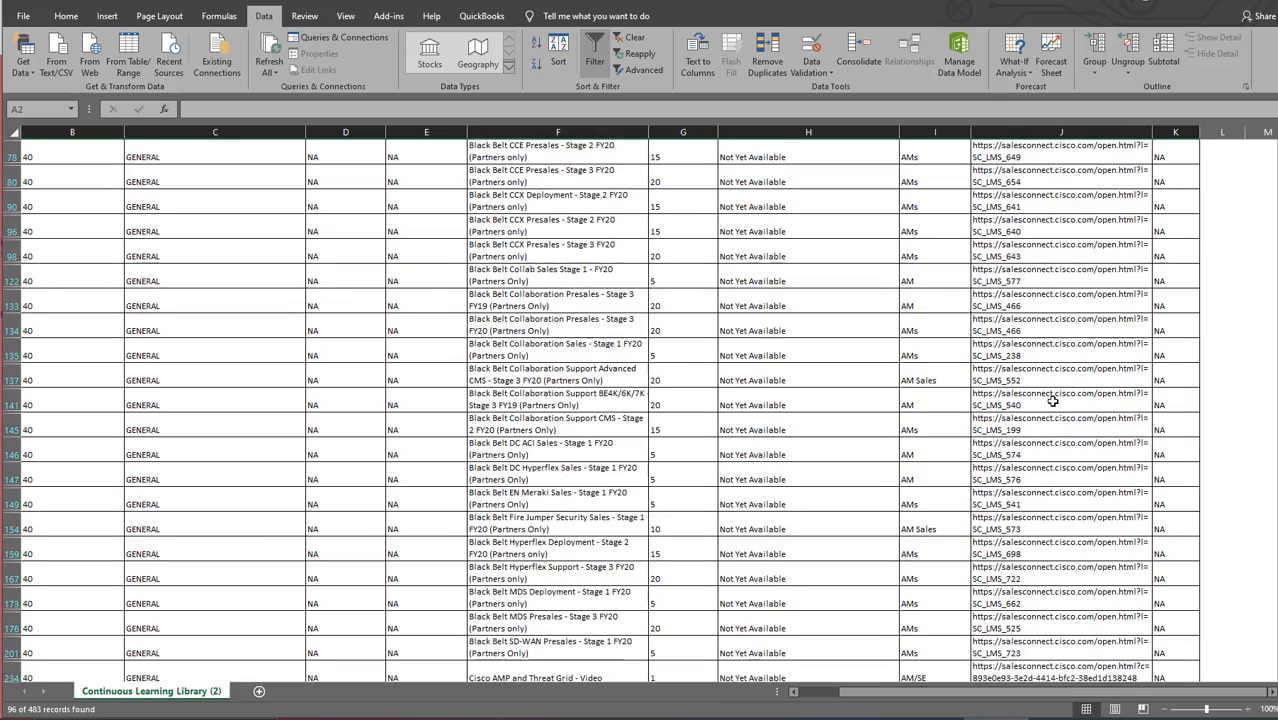
scroll(1053, 401, "up", 4)
scroll(1053, 401, "up", 6)
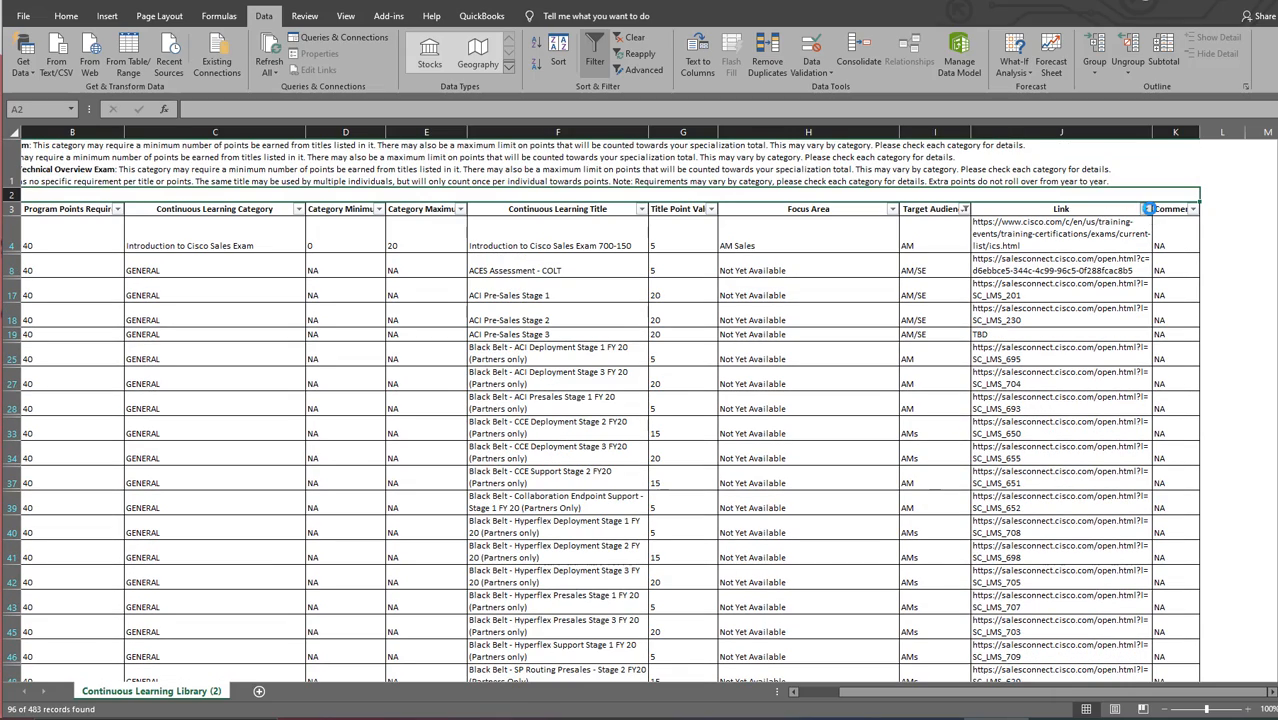
left_click(1145, 209)
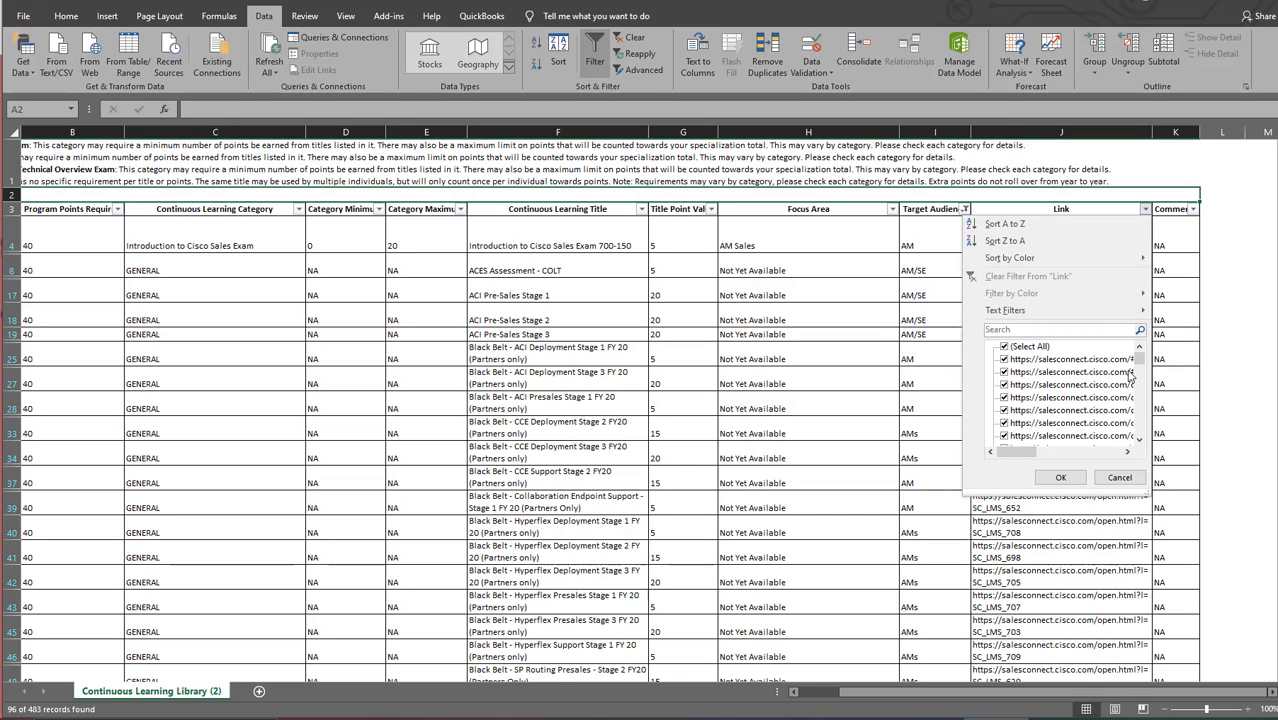
left_click_drag(1139, 359, 1139, 436)
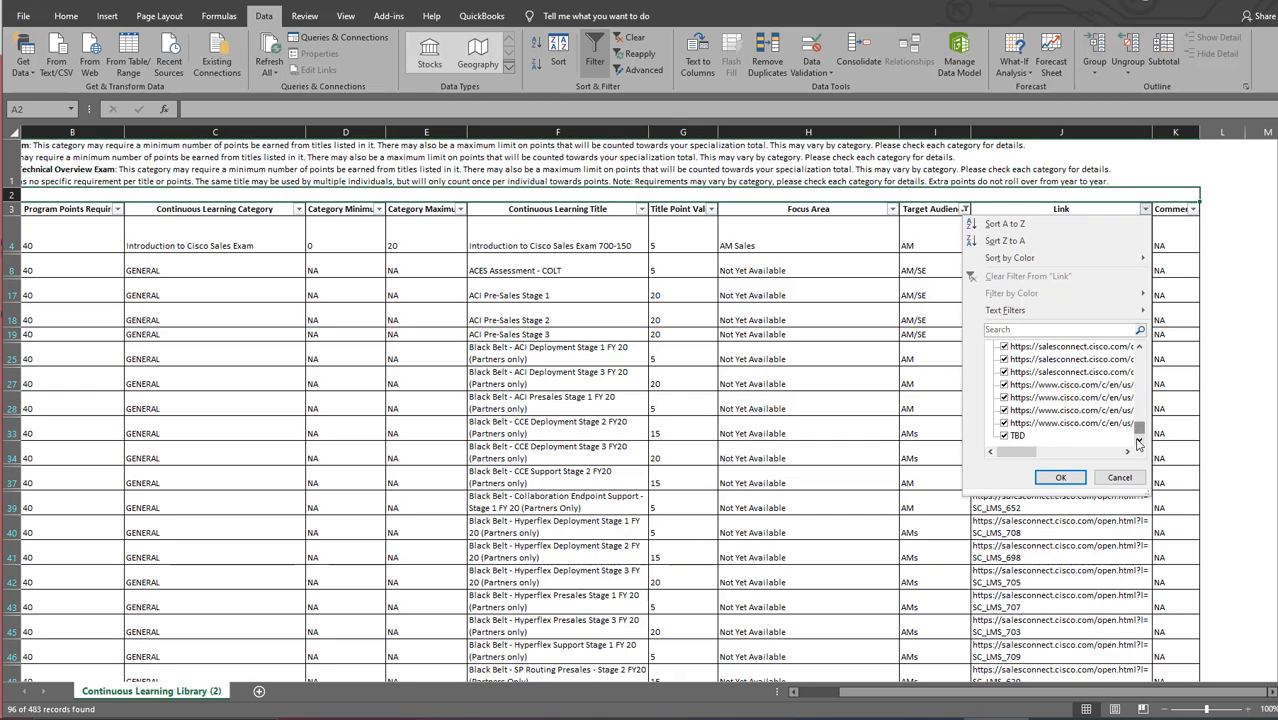
left_click(1004, 437)
left_click(1062, 478)
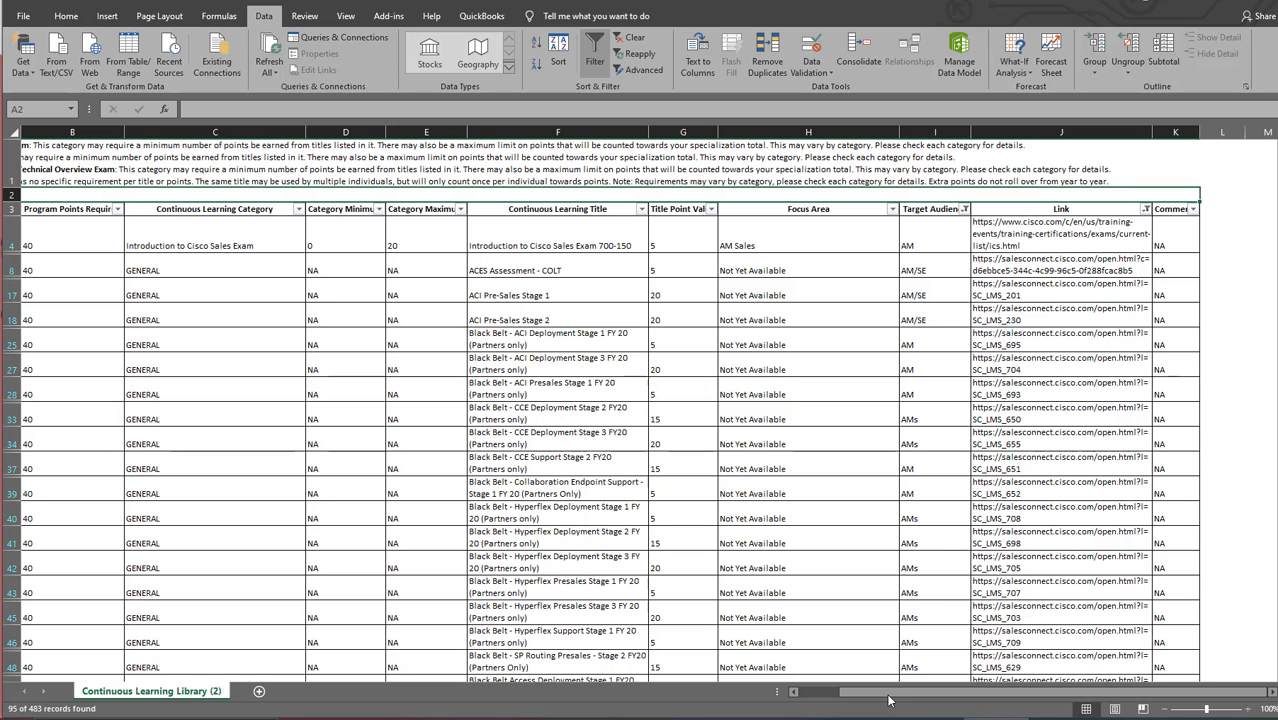
Set up a custom sort by Title Point Value on cell values, ordered Smallest to Largest.
scroll(930, 520, "left", 3)
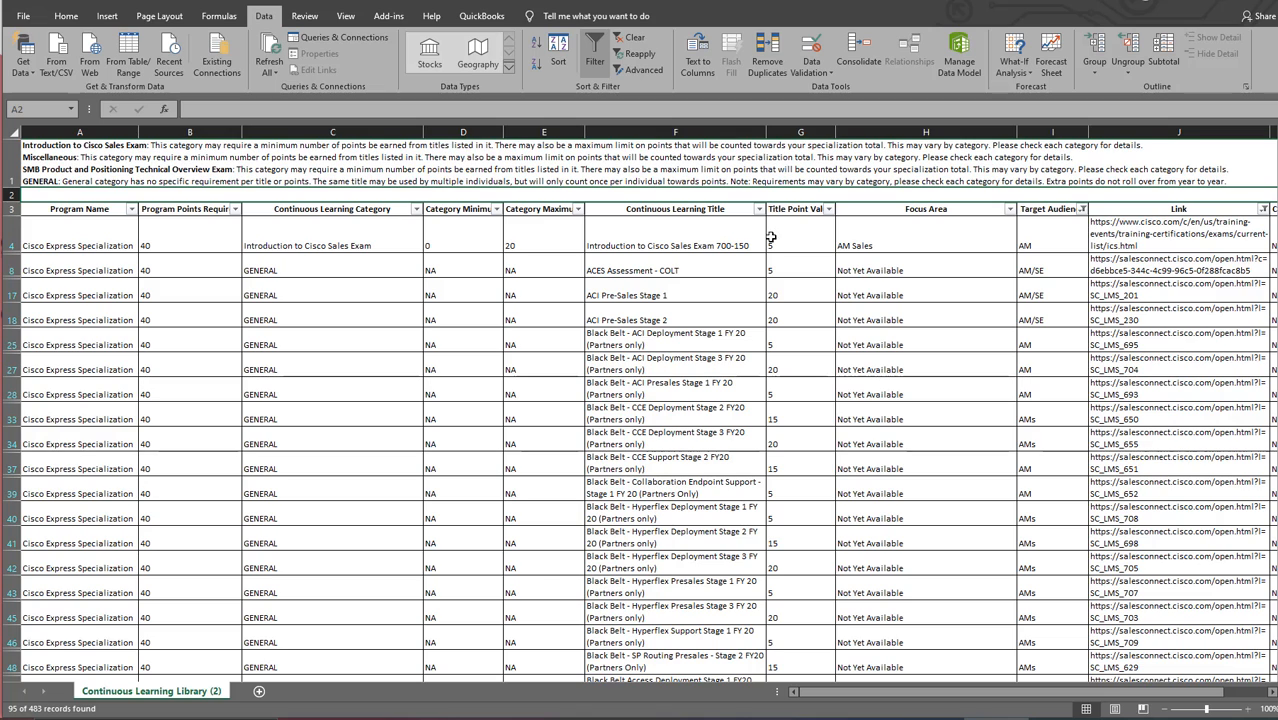
left_click(557, 52)
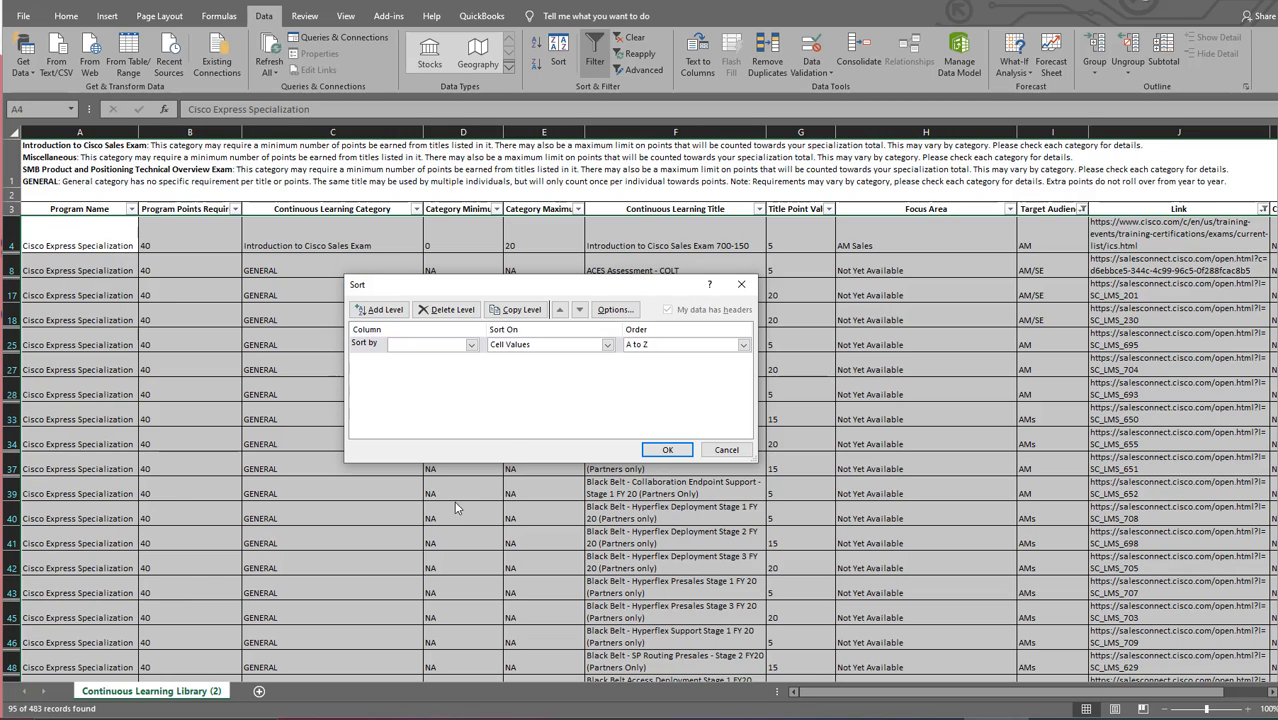
left_click(471, 345)
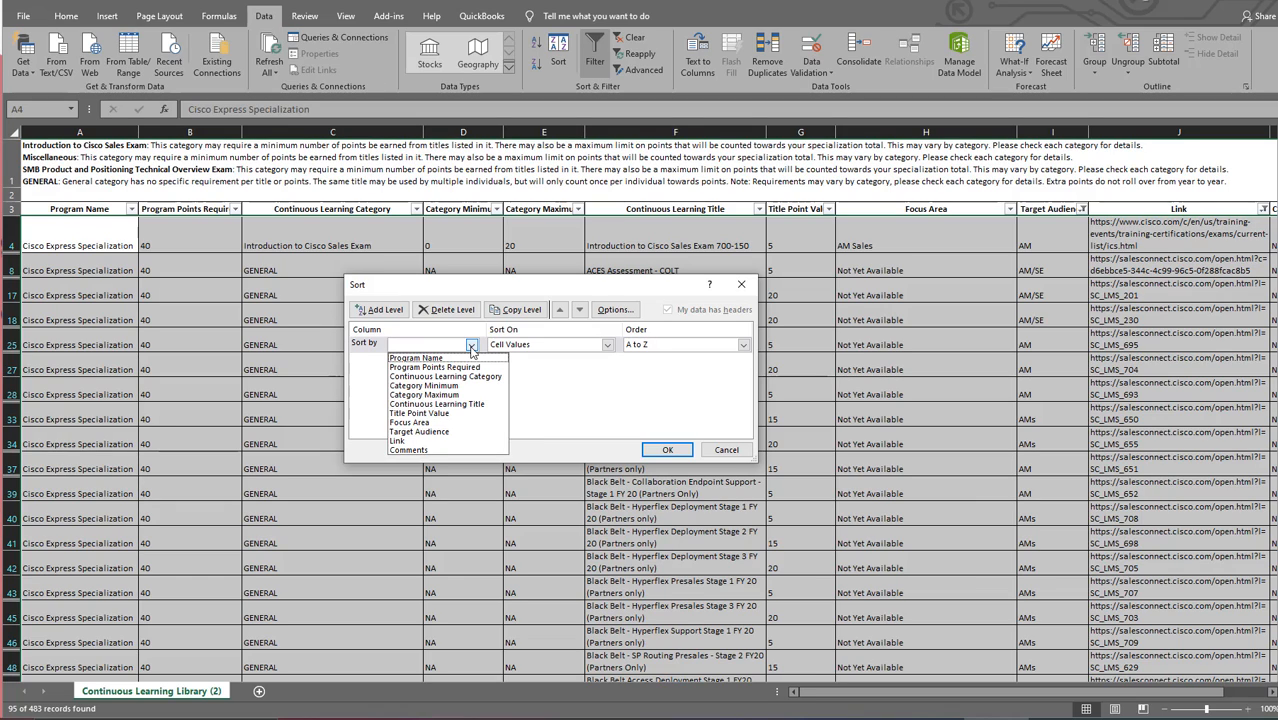
left_click(460, 414)
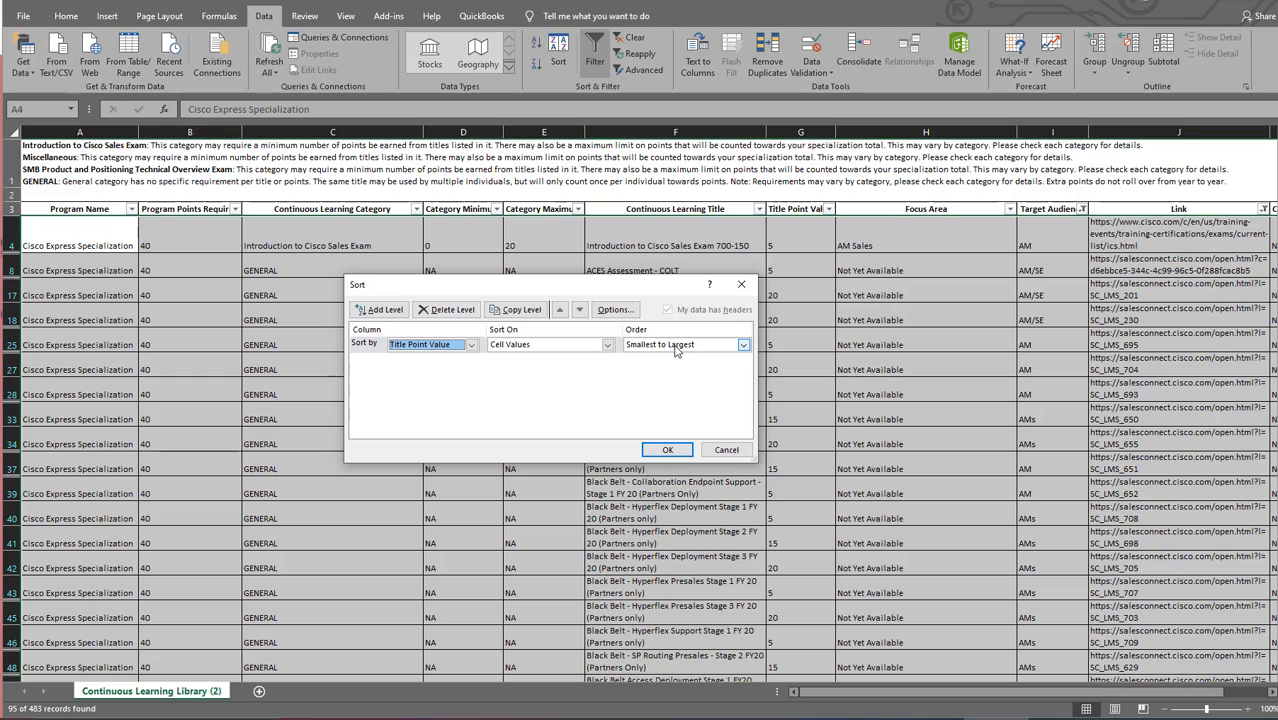
left_click(724, 346)
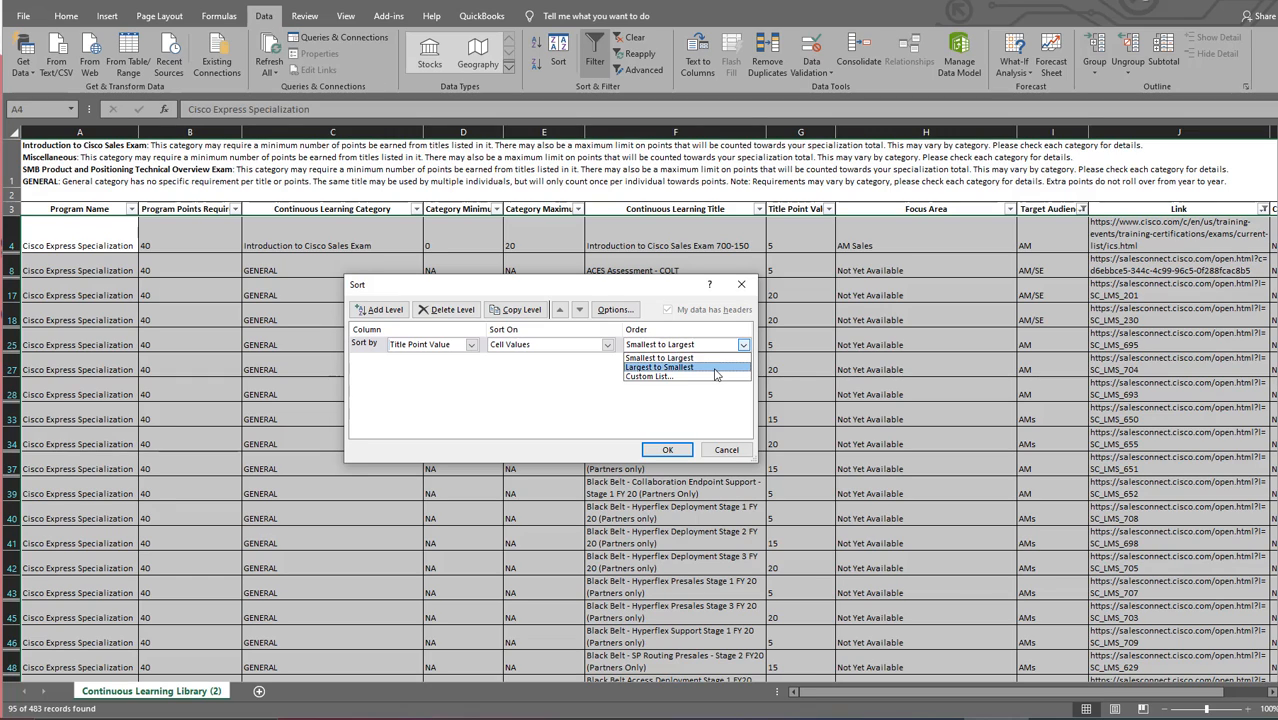
left_click(711, 353)
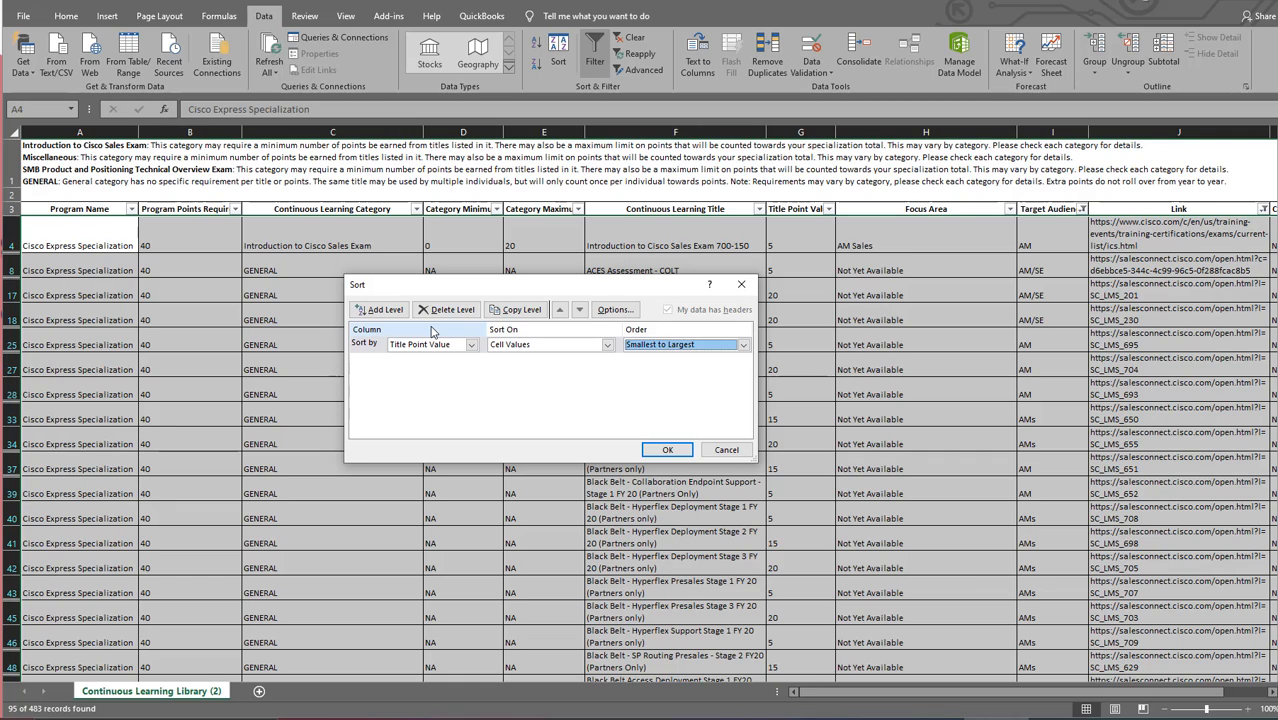
Add a second sort level by Focus Area on cell values, ordered A to Z.
left_click(388, 311)
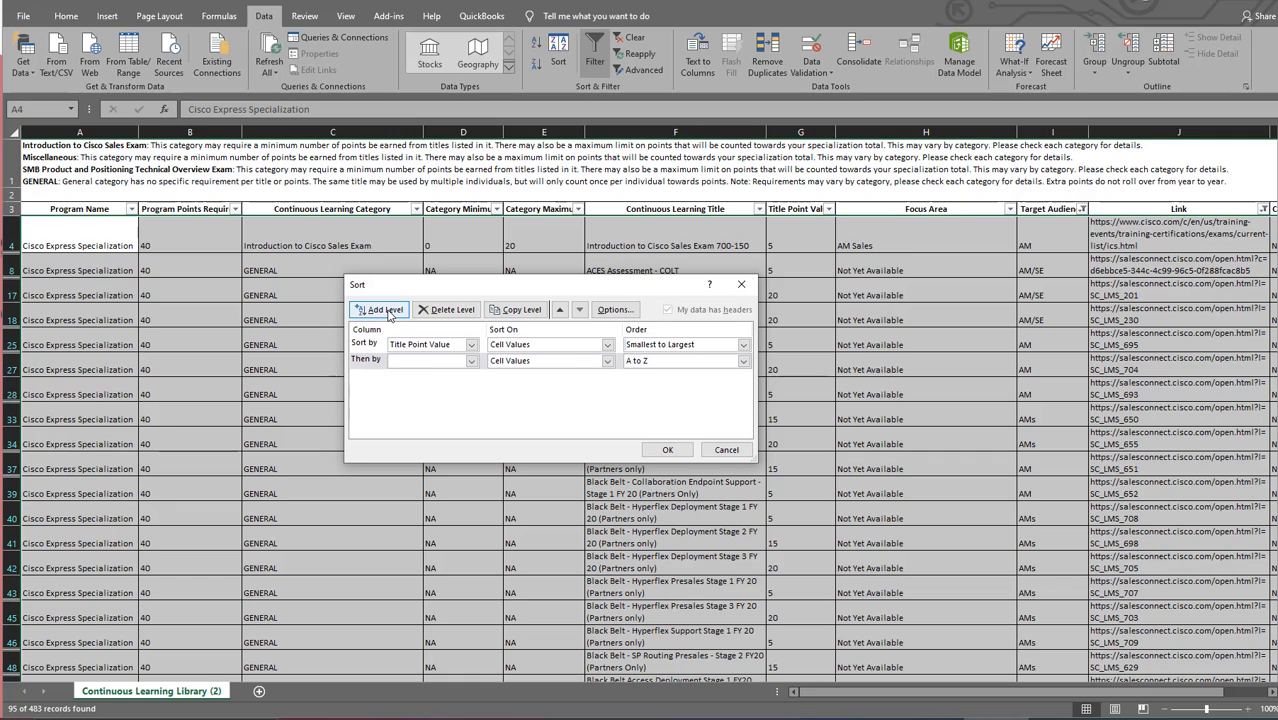
left_click(472, 362)
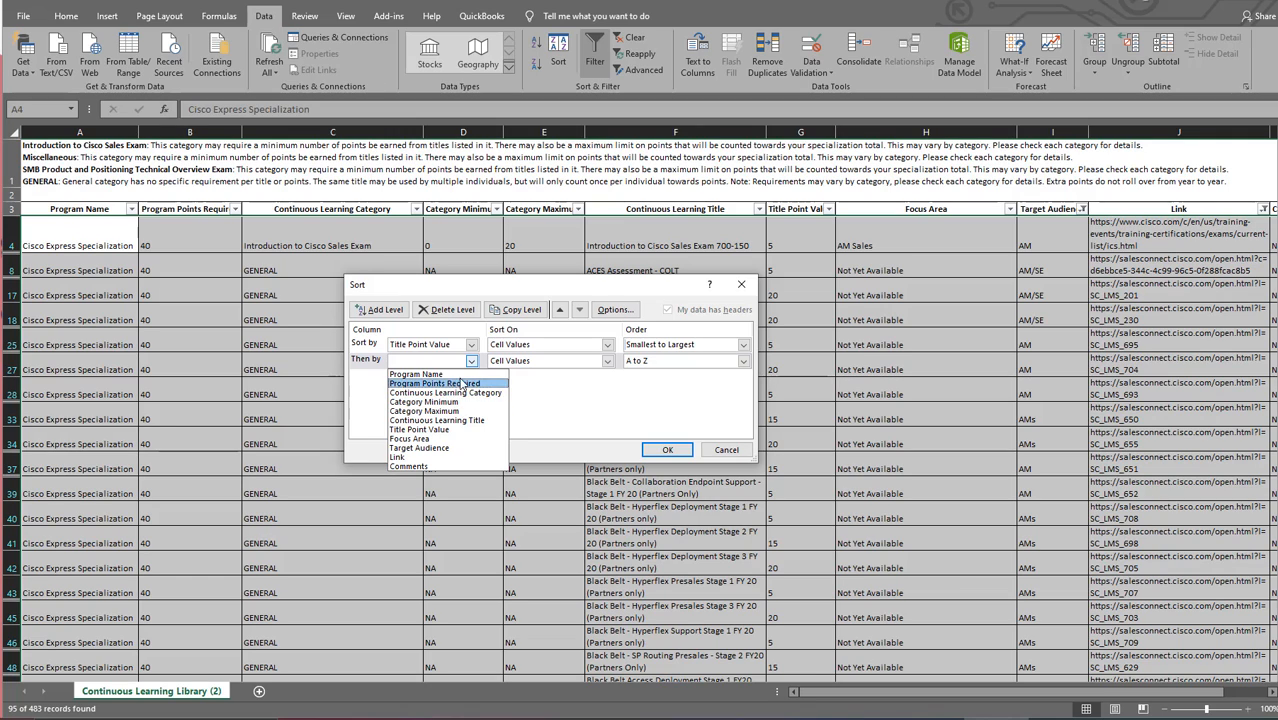
left_click(455, 438)
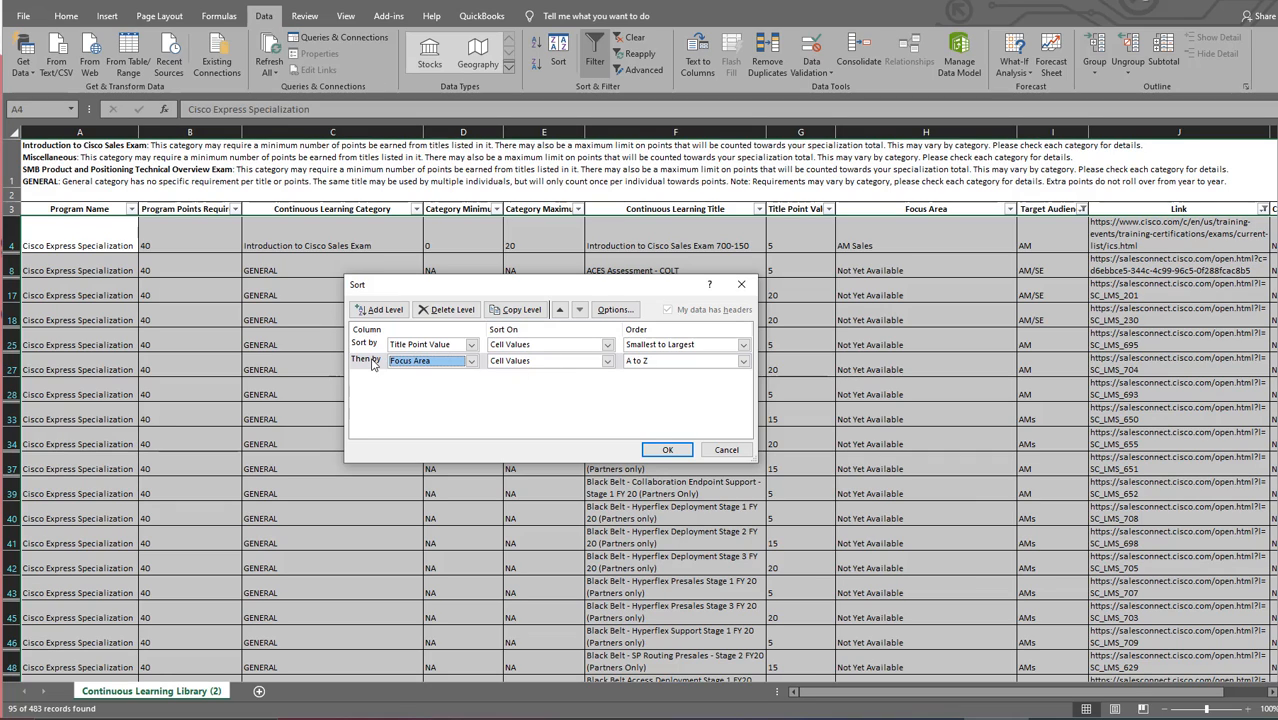
Try placing the Focus Area sort level first, and restore Title Point Value as the first level.
left_click(559, 309)
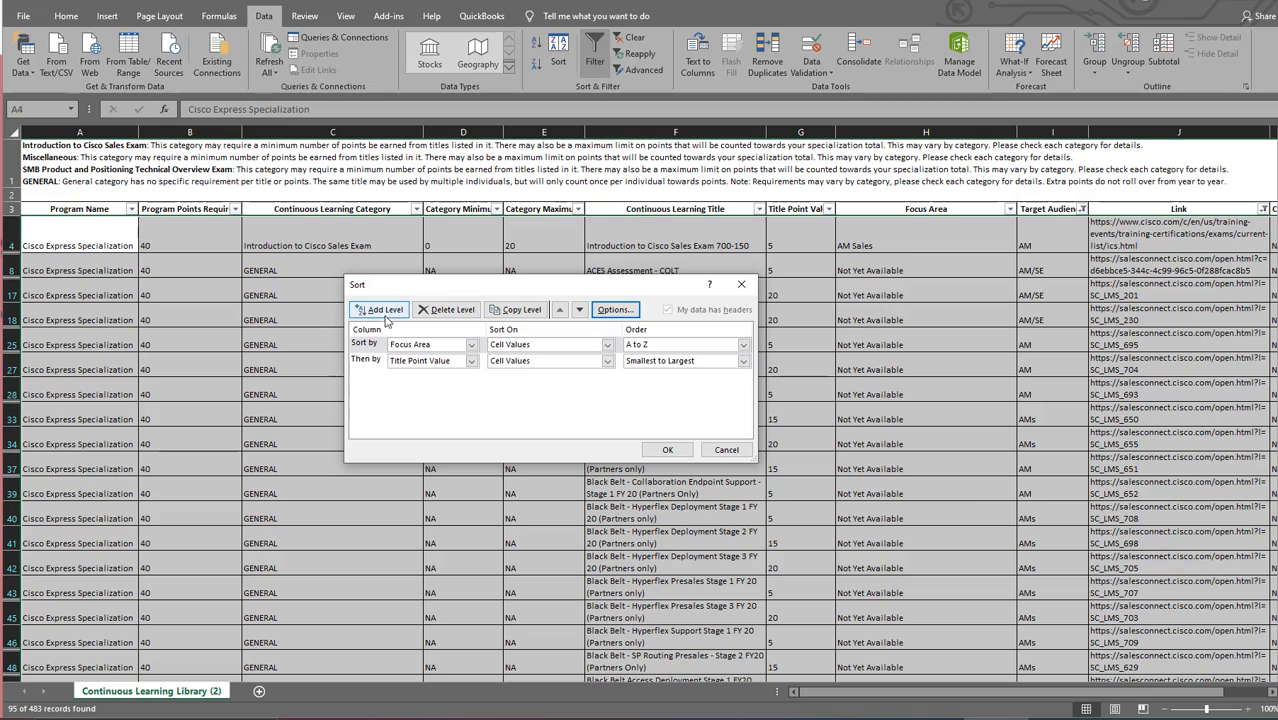
left_click(376, 366)
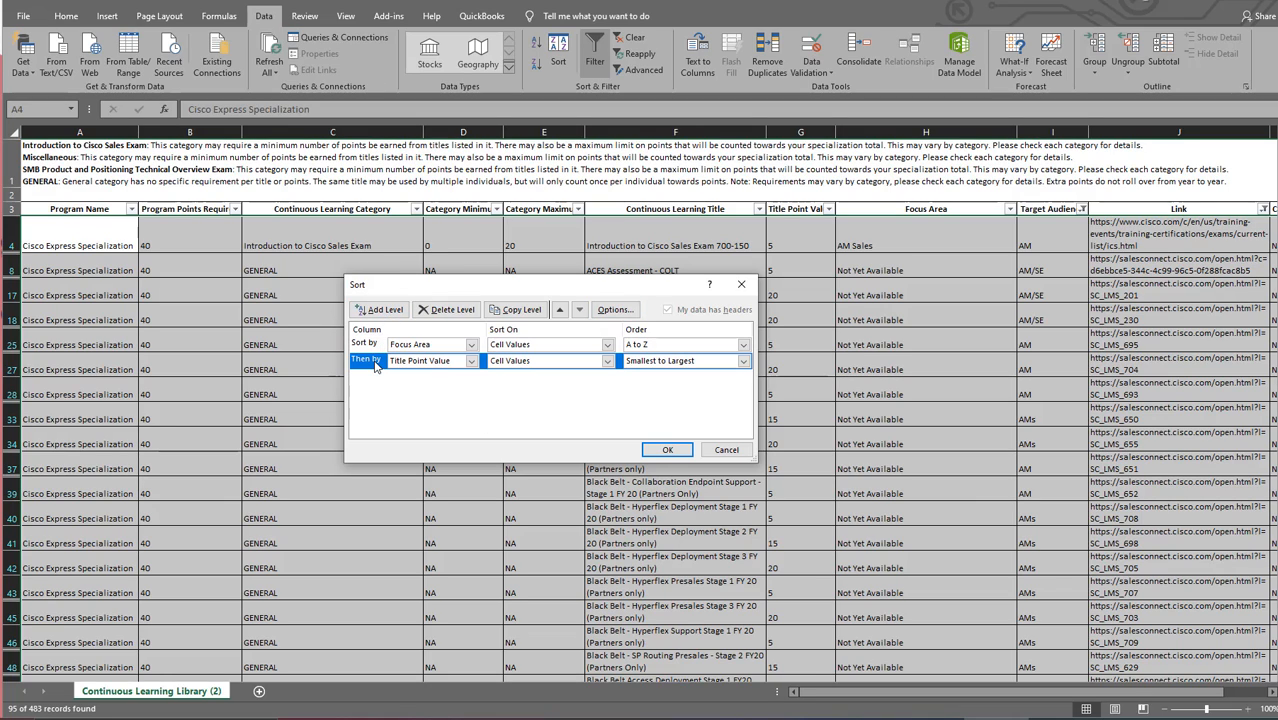
left_click(561, 310)
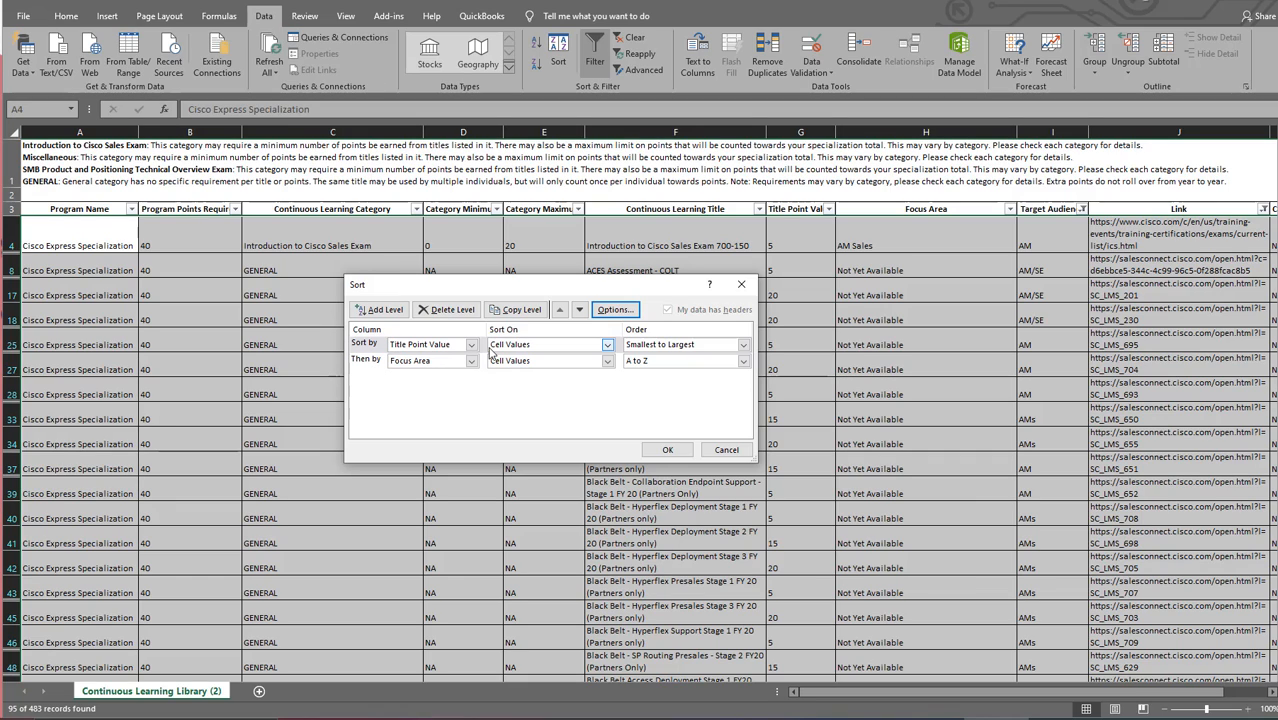
Move the Focus Area sort level above Title Point Value and apply the sort to the training list.
left_click(370, 362)
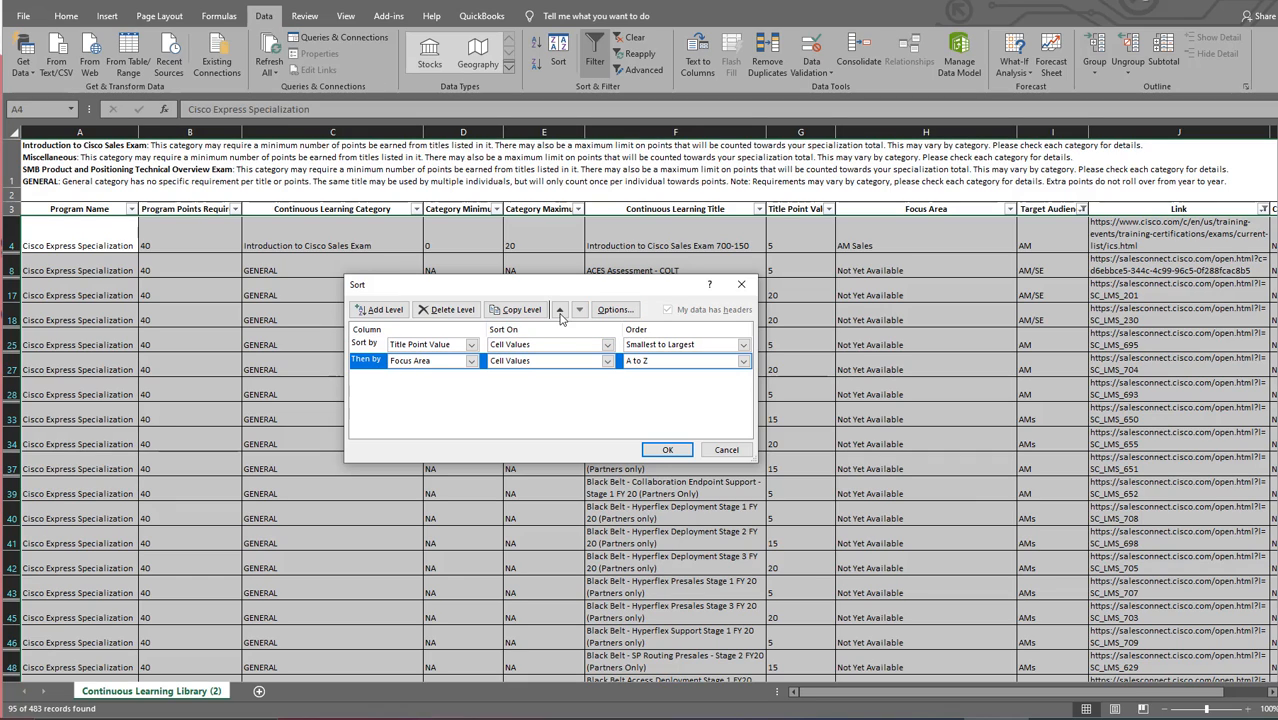
left_click(559, 309)
left_click(662, 450)
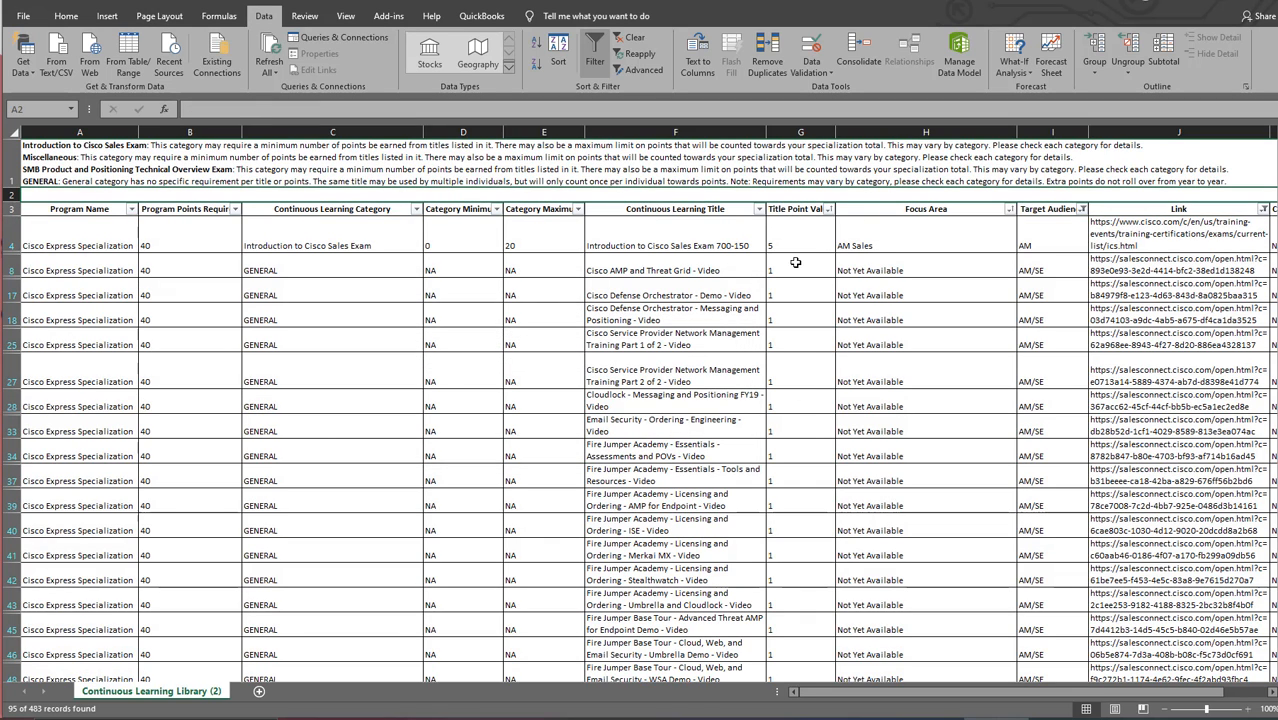
Review the Title Point Value and Focus Area columns through the whole list sorted by Focus Area first.
scroll(809, 482, "down", 2)
scroll(809, 482, "down", 15)
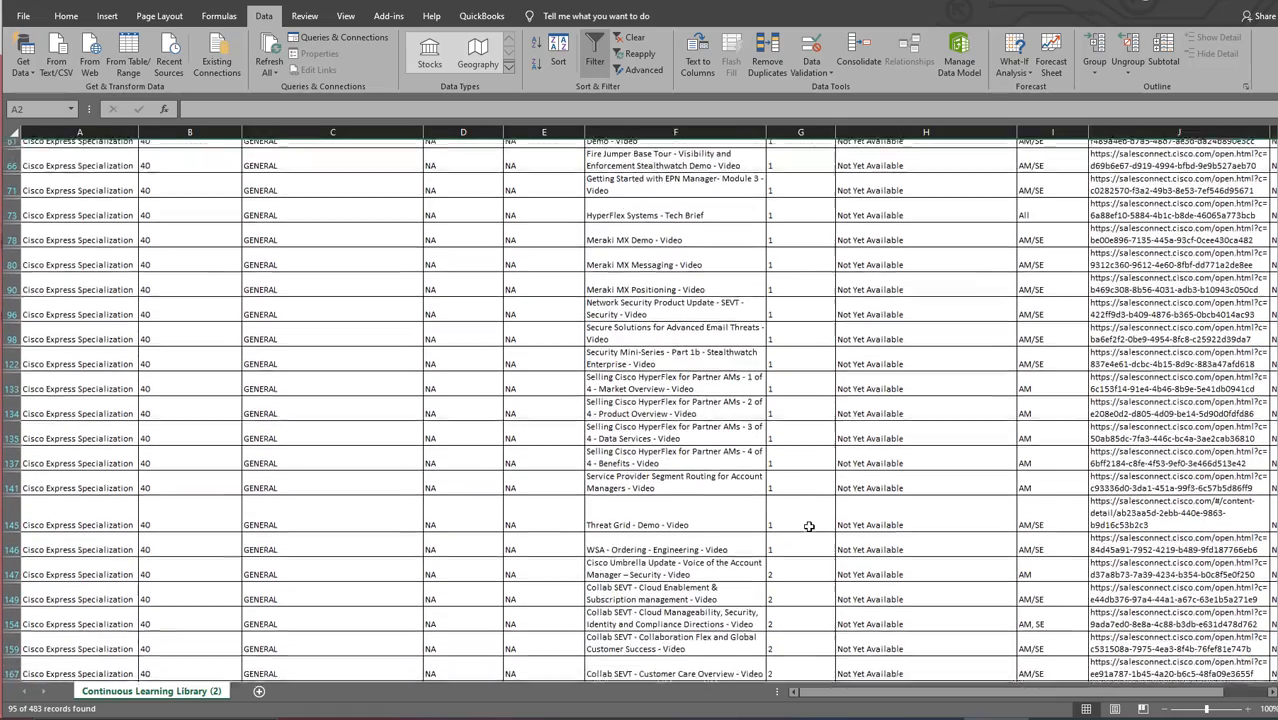
scroll(809, 531, "down", 10)
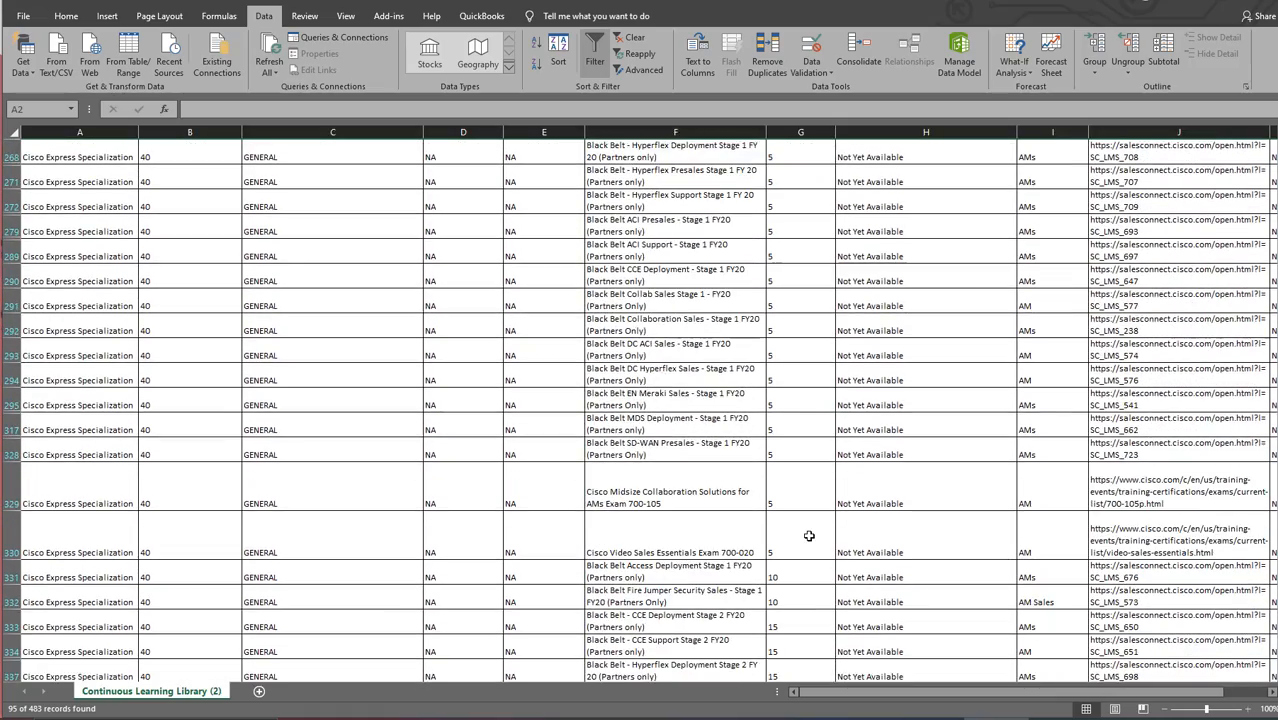
scroll(809, 539, "down", 1)
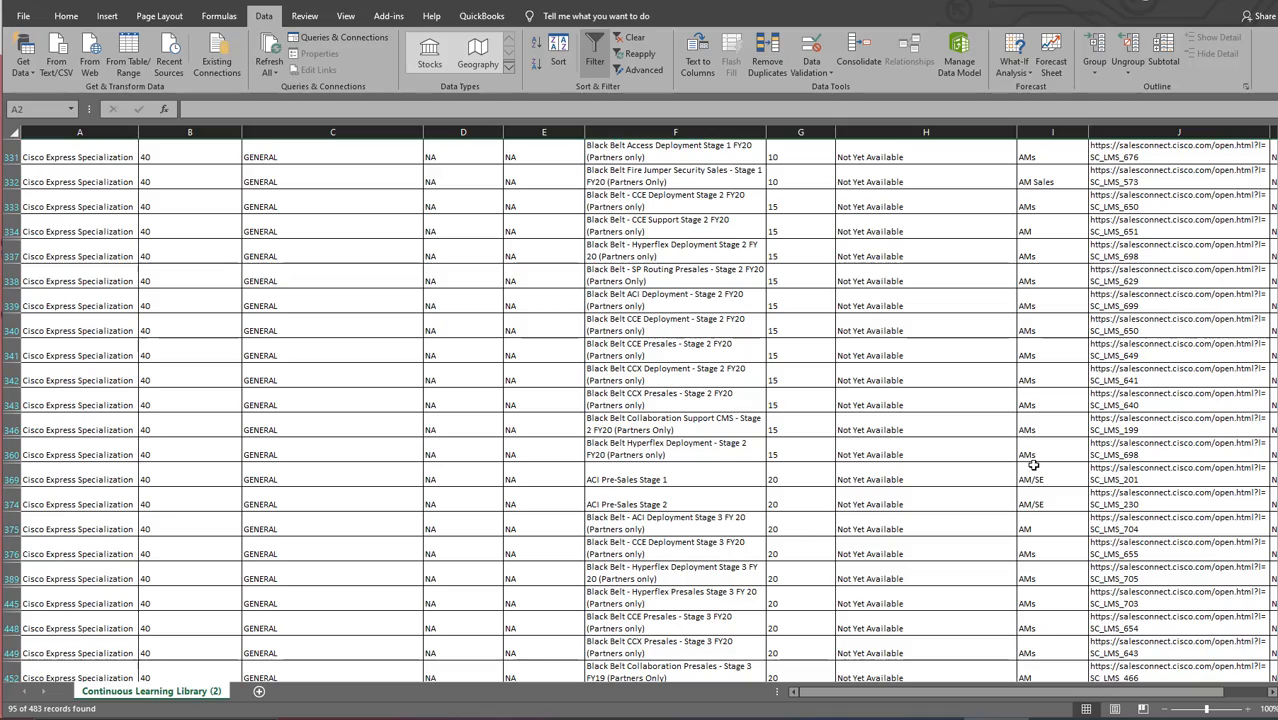
scroll(808, 535, "down", 4)
scroll(807, 535, "up", 13)
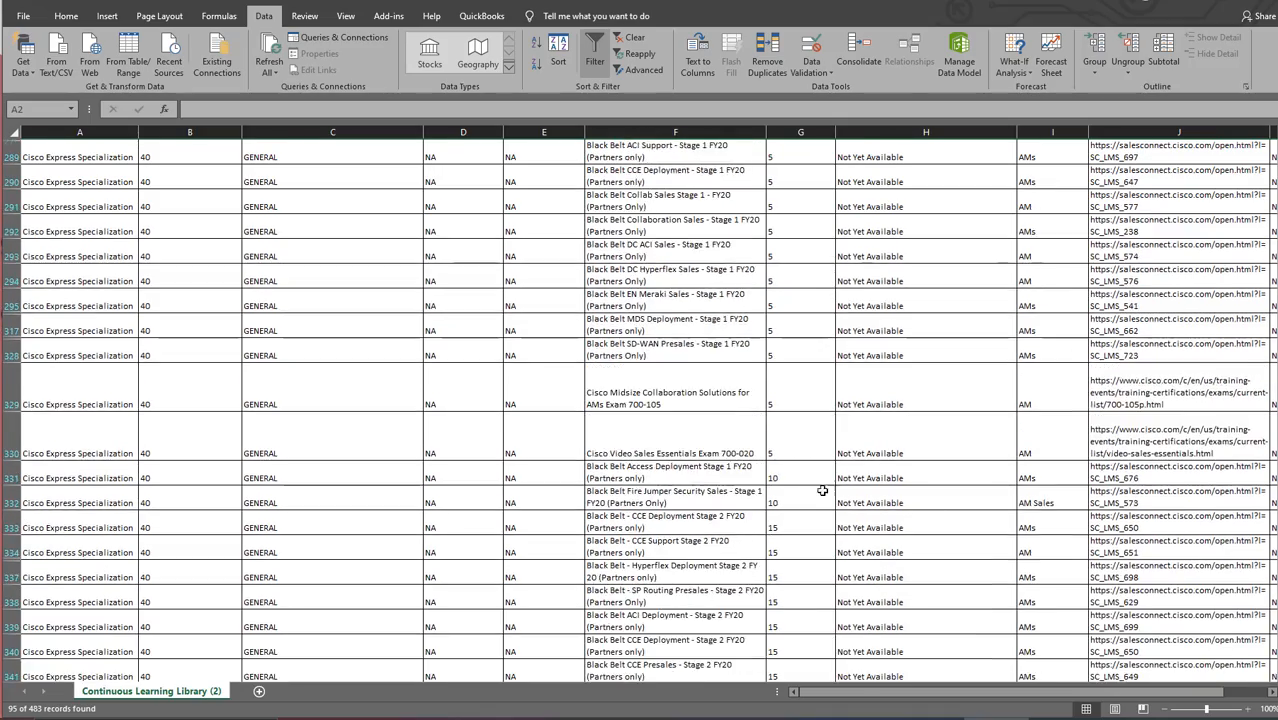
scroll(816, 418, "up", 10)
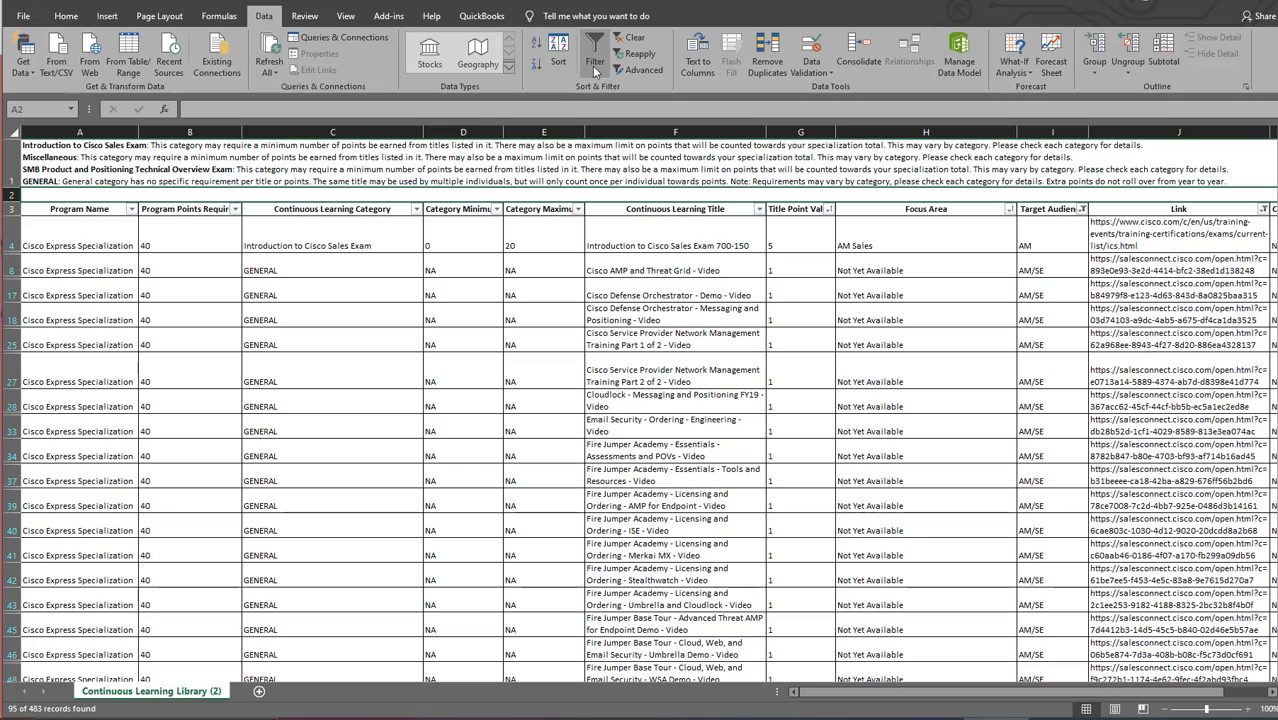
Reopen the custom sort, move Title Point Value above Focus Area, and apply the sort.
left_click(558, 55)
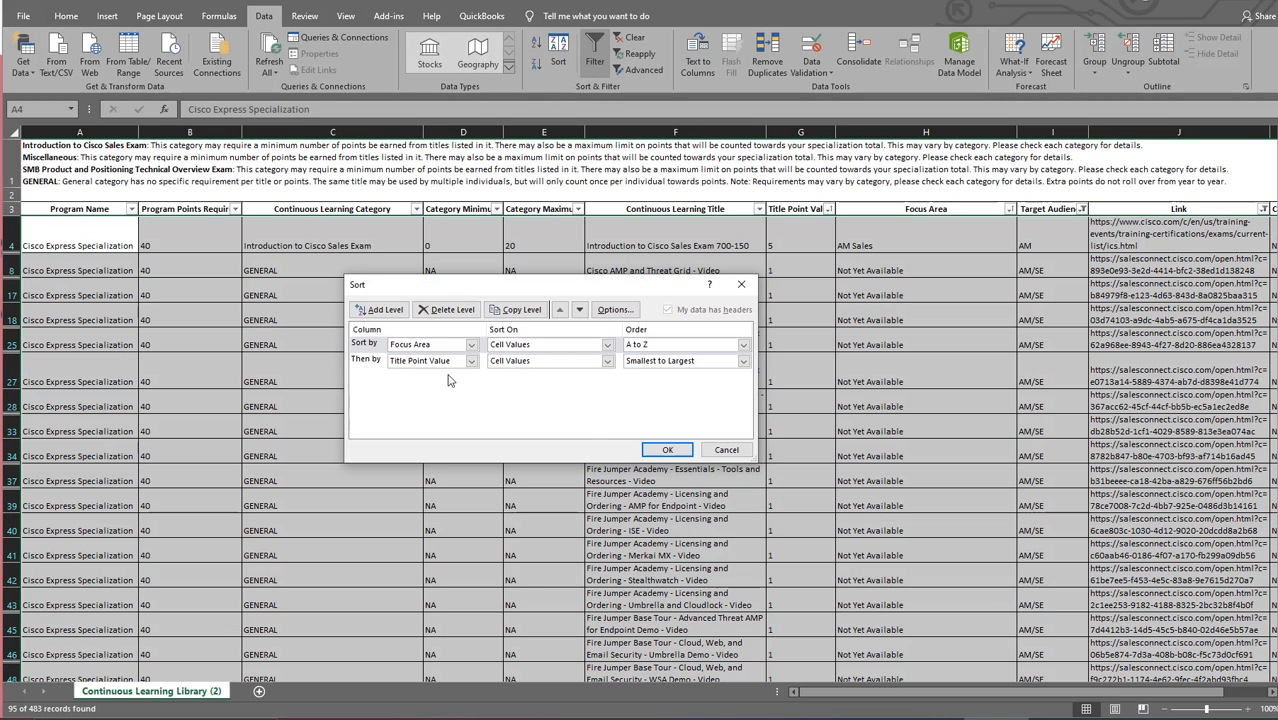
left_click(376, 362)
left_click(560, 311)
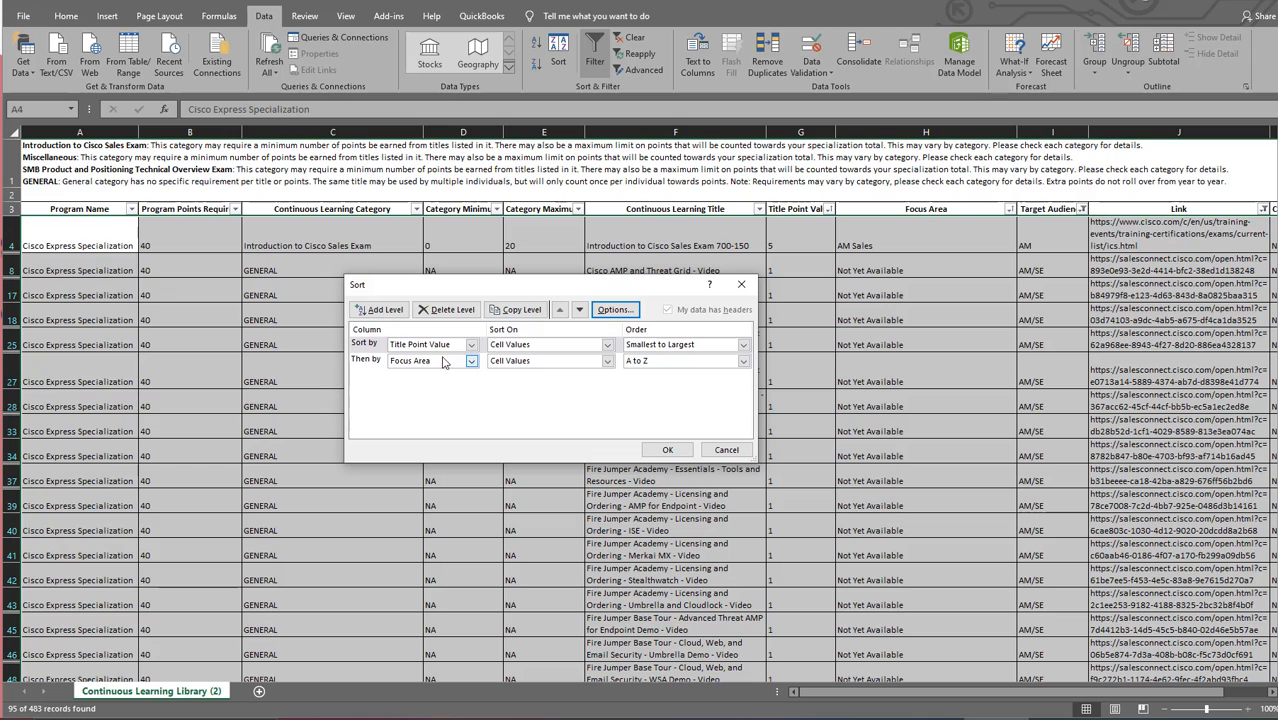
left_click(669, 451)
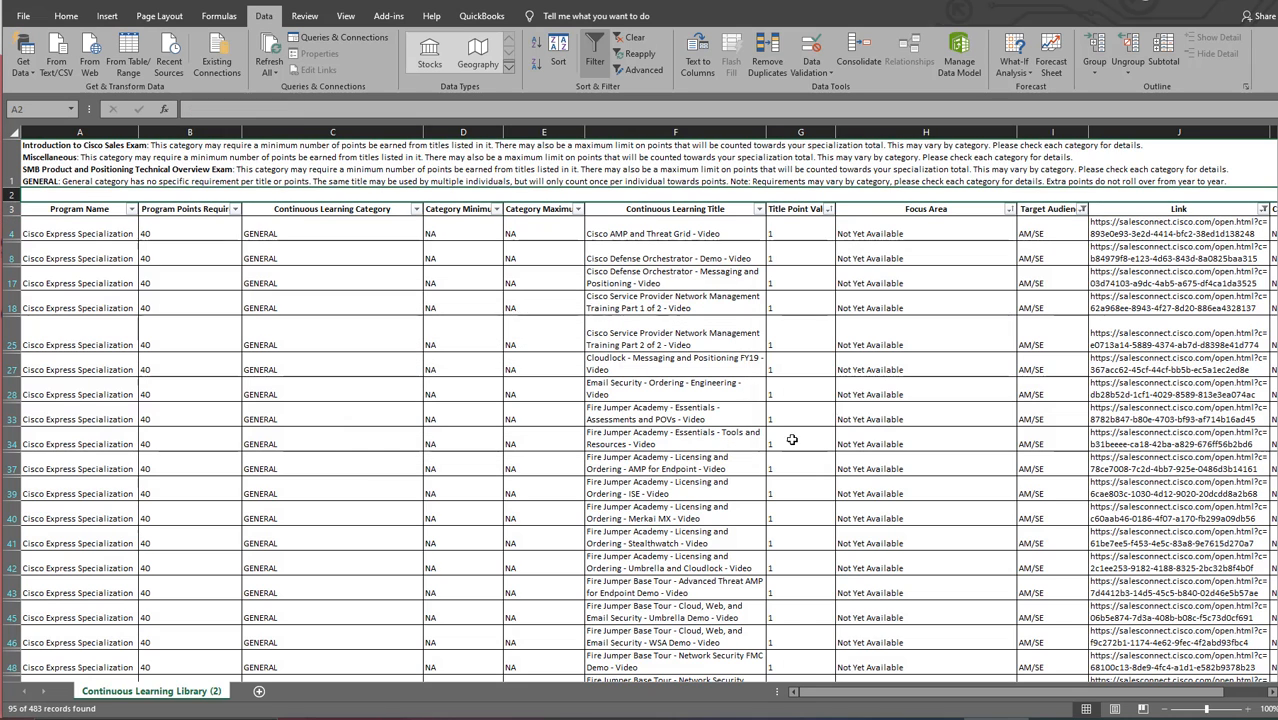
Examine how the Title Point Value column is ordered from the first title to the last.
left_click(792, 236)
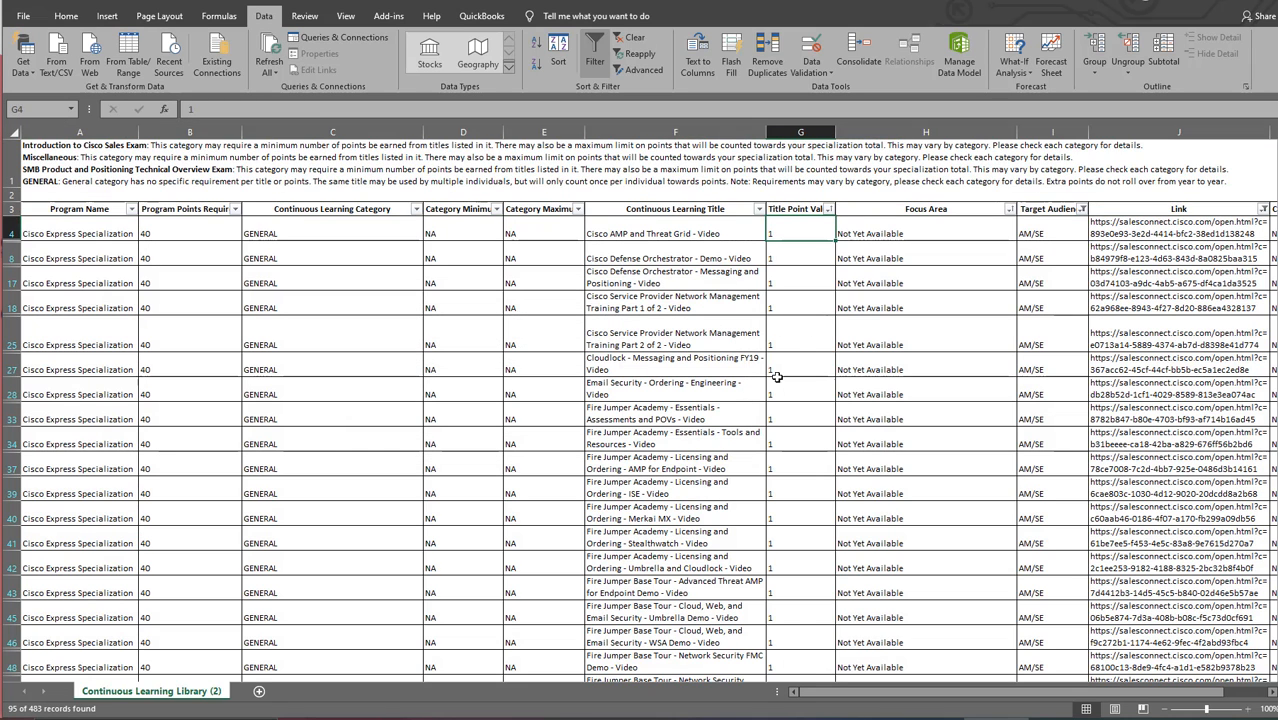
scroll(795, 440, "down", 8)
scroll(798, 487, "down", 4)
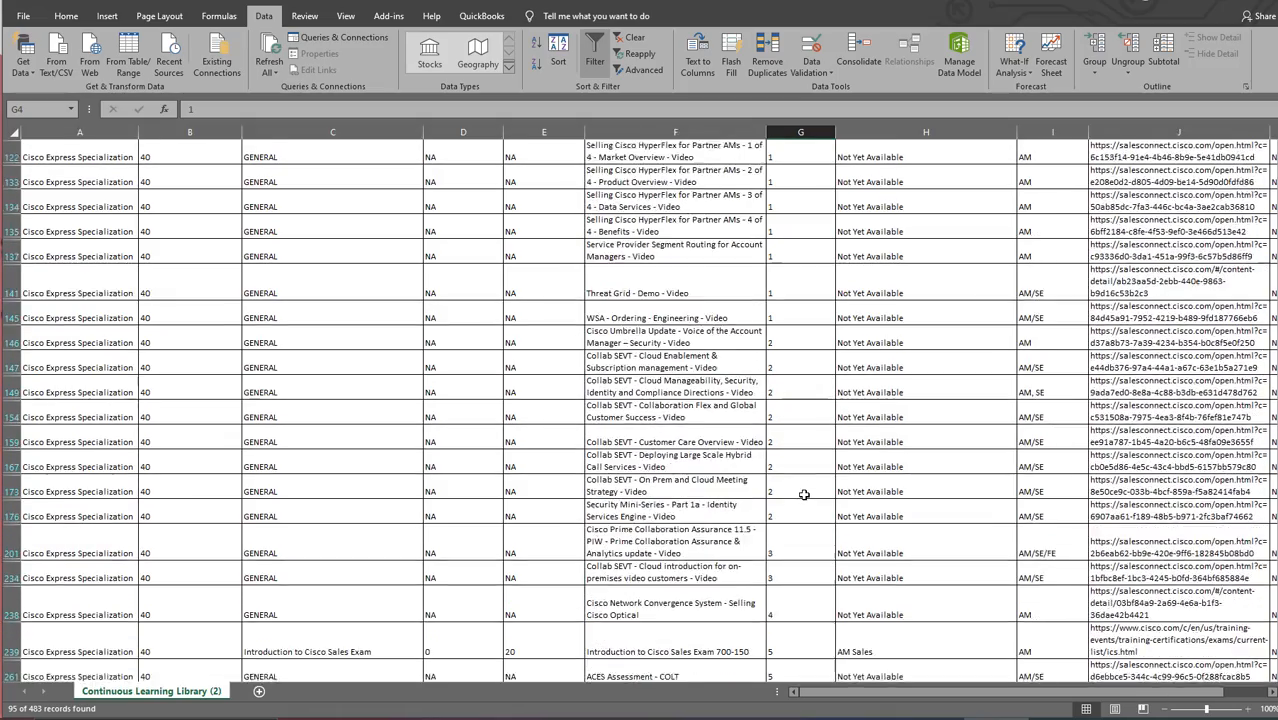
scroll(801, 582, "down", 8)
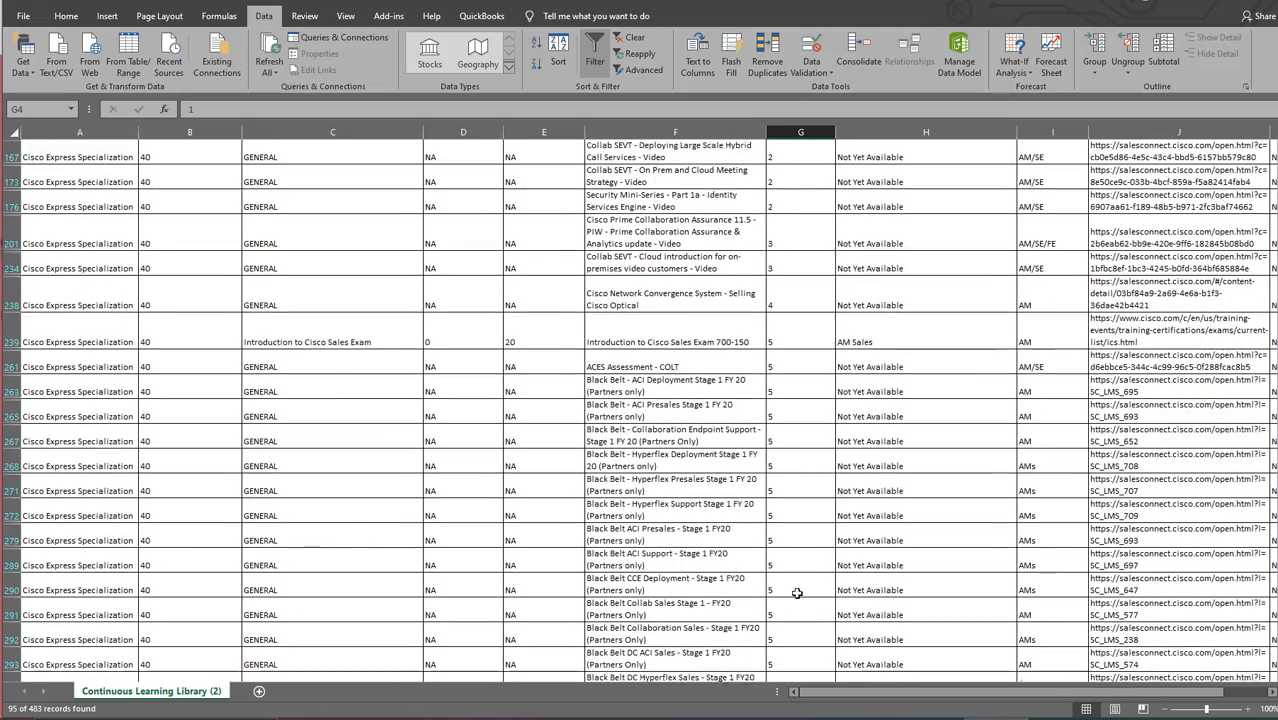
scroll(805, 601, "down", 7)
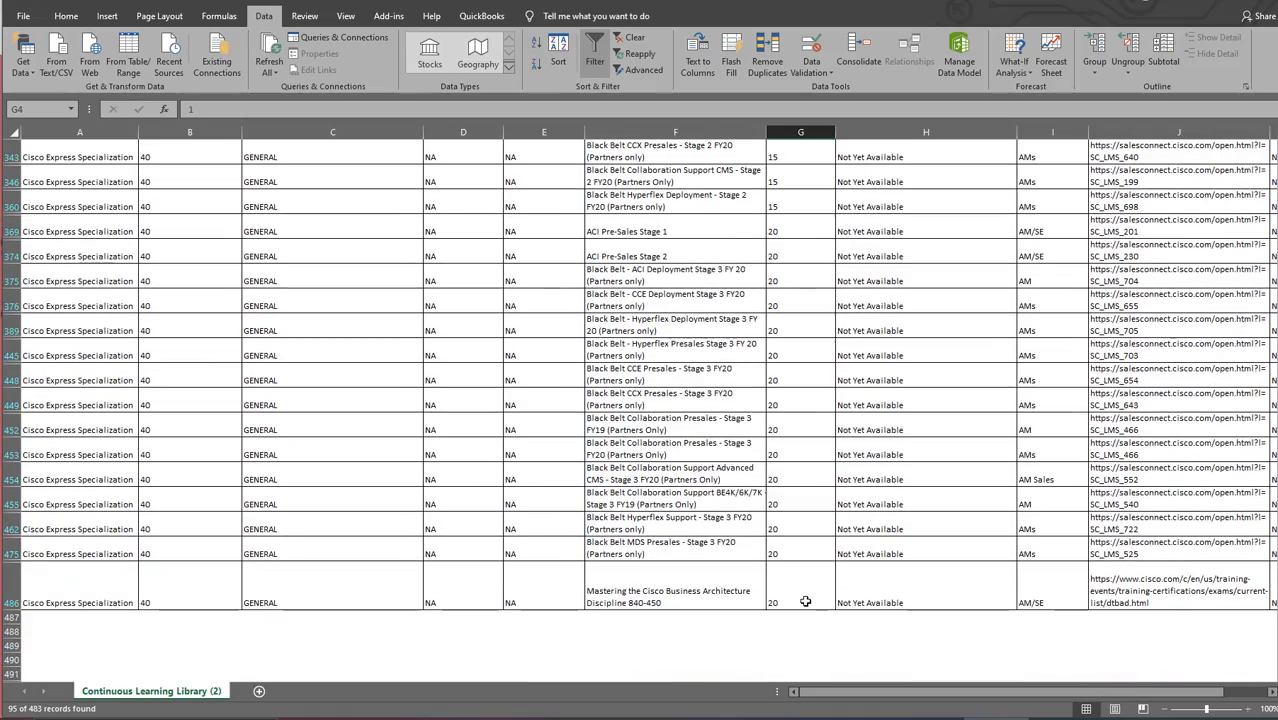
scroll(805, 601, "up", 18)
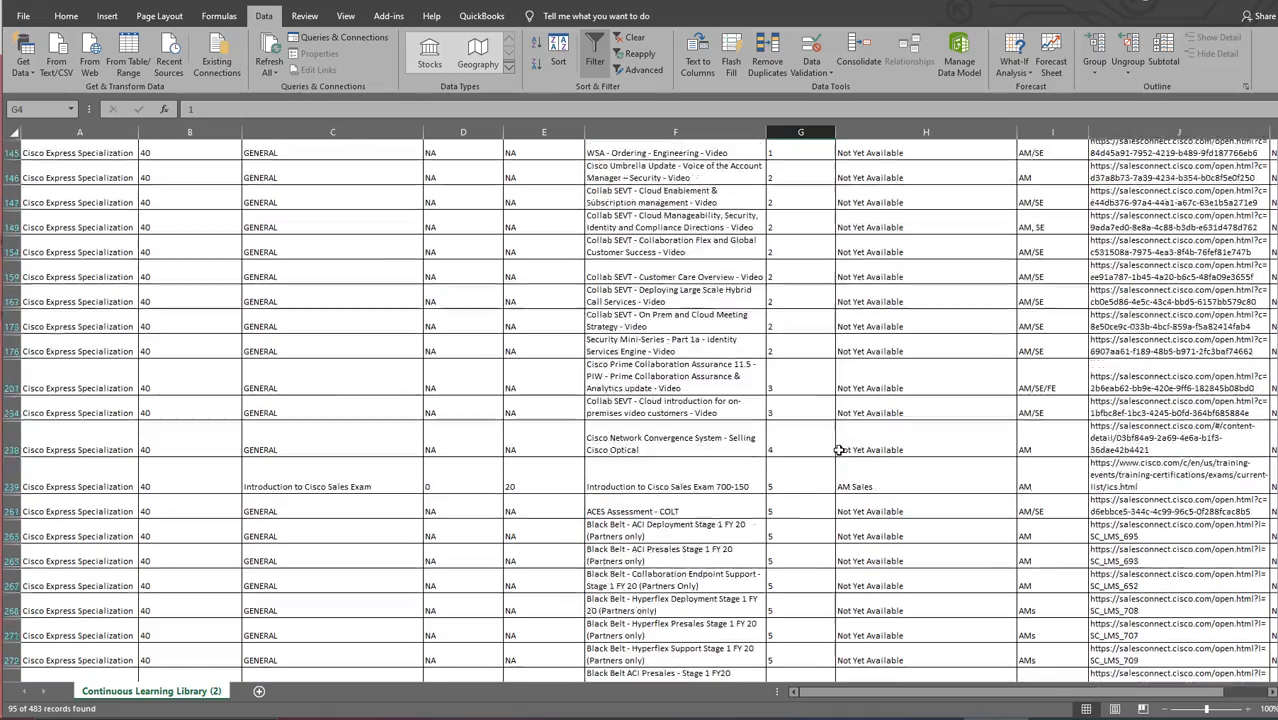
scroll(805, 400, "up", 7)
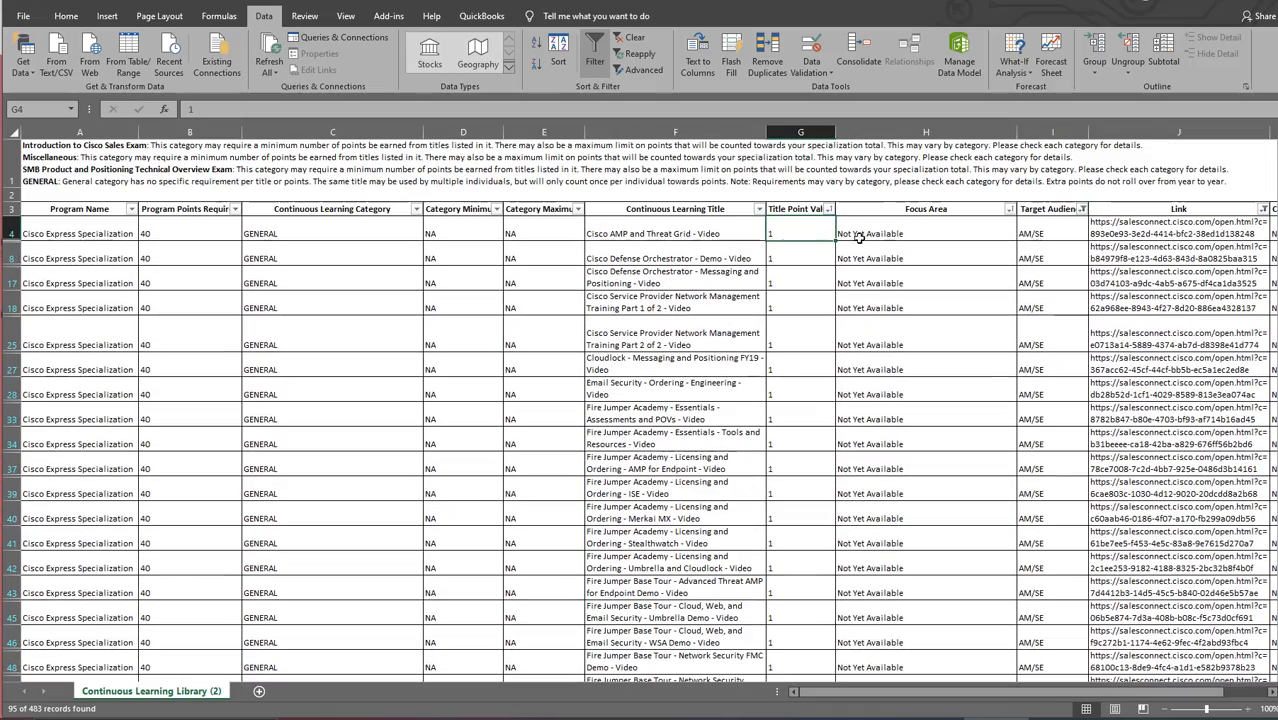
Check the Focus Area entries within the point value groups and look over the first titles.
scroll(888, 396, "down", 12)
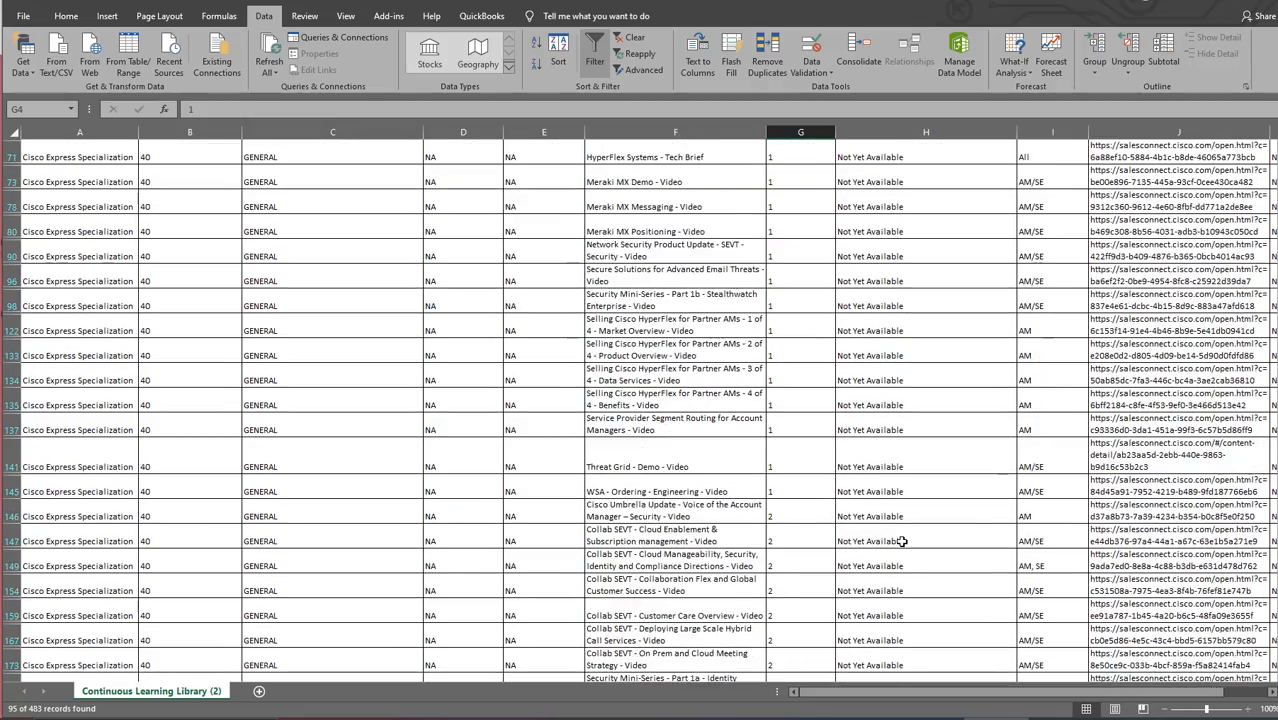
scroll(902, 541, "down", 2)
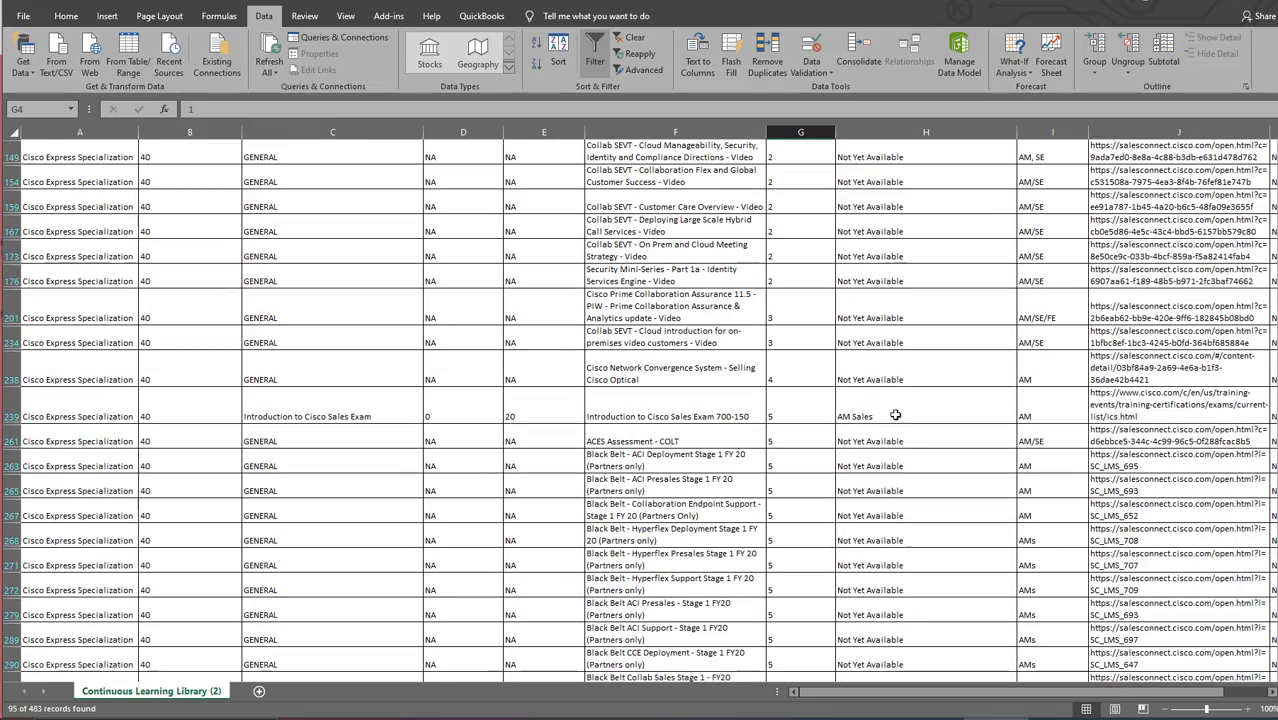
scroll(888, 406, "up", 10)
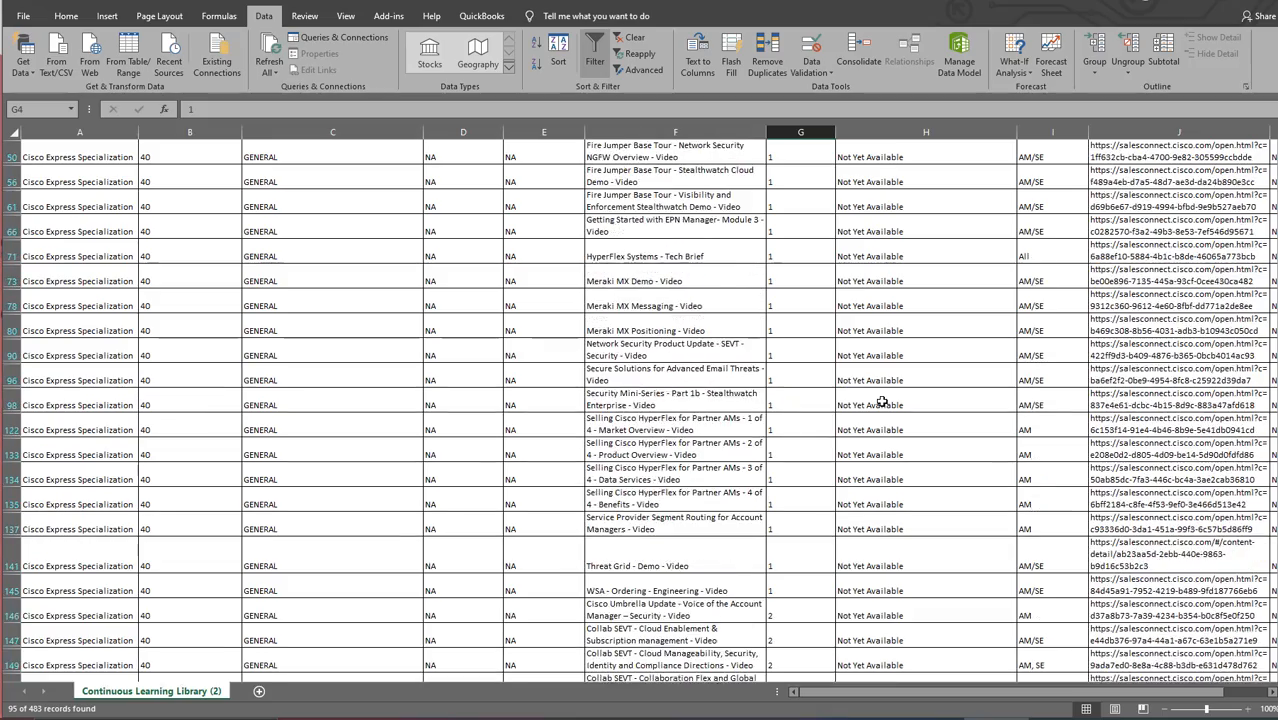
scroll(882, 403, "up", 4)
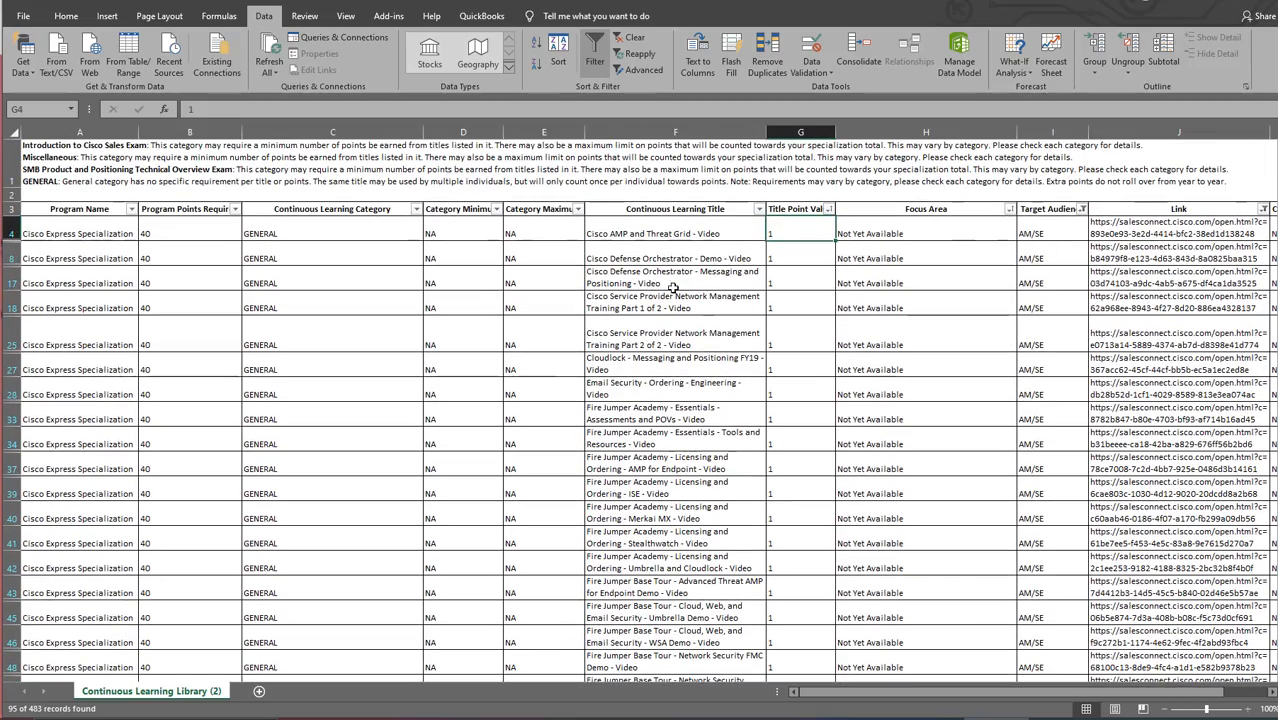
scroll(1071, 391, "down", 2)
scroll(1066, 393, "down", 1)
scroll(1062, 396, "up", 4)
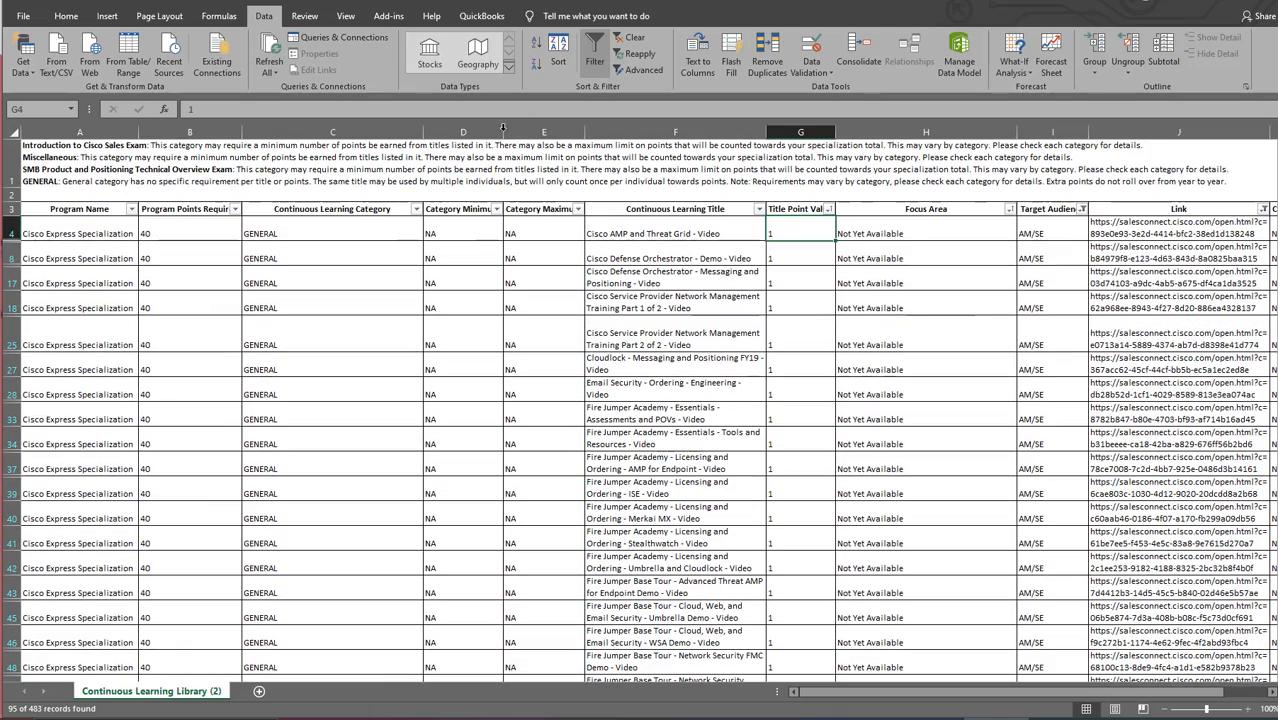
Change the second sort level from Focus Area to Target Audience, ordered A to Z, and apply the sort.
left_click(557, 50)
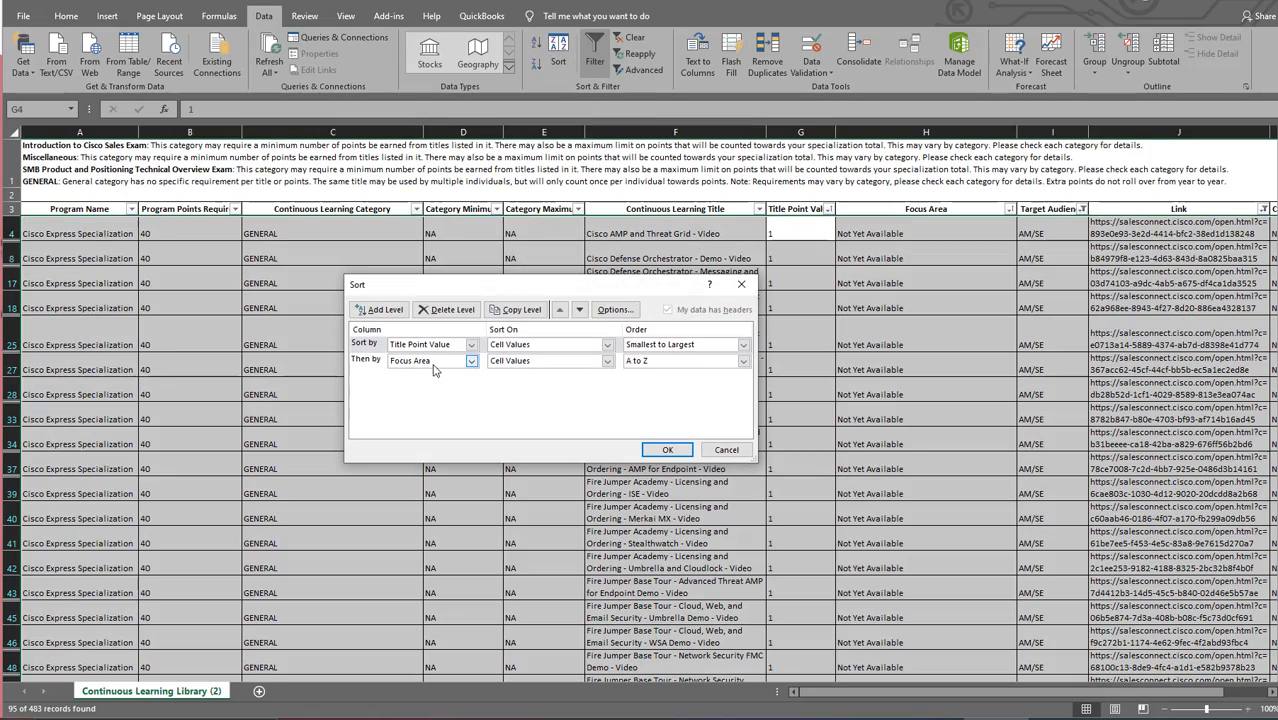
left_click(471, 361)
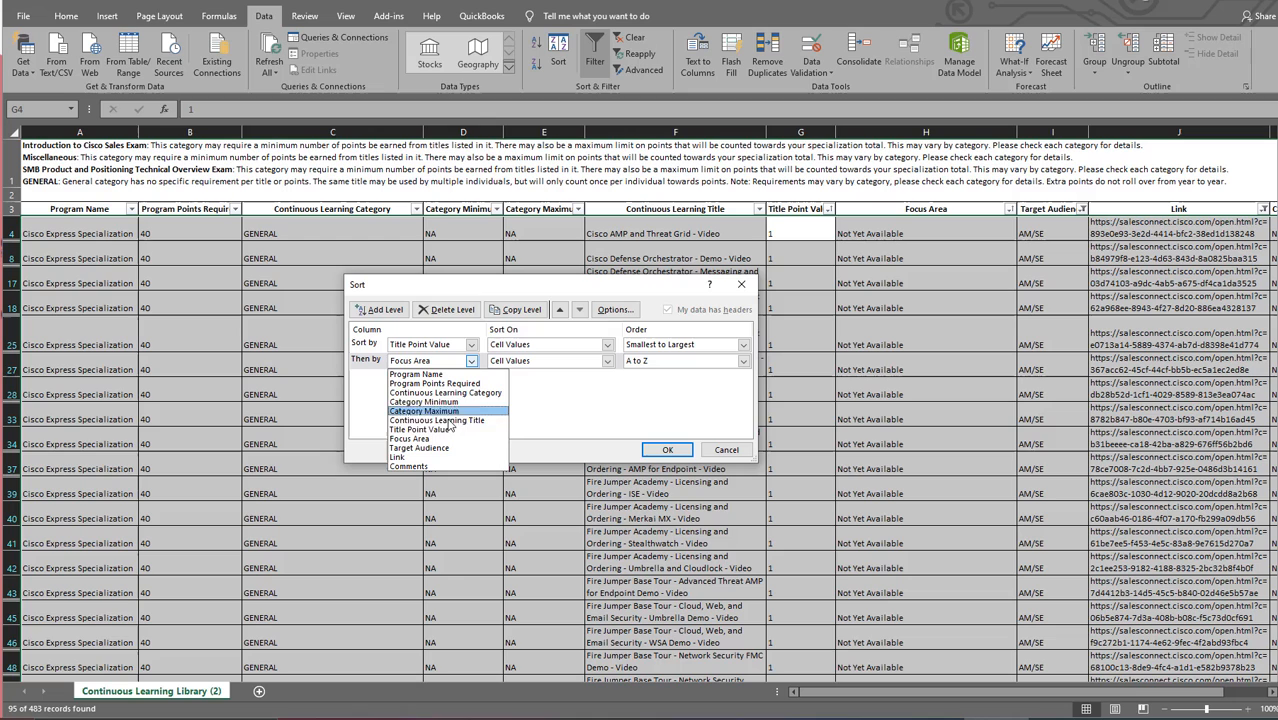
left_click(430, 455)
left_click(667, 450)
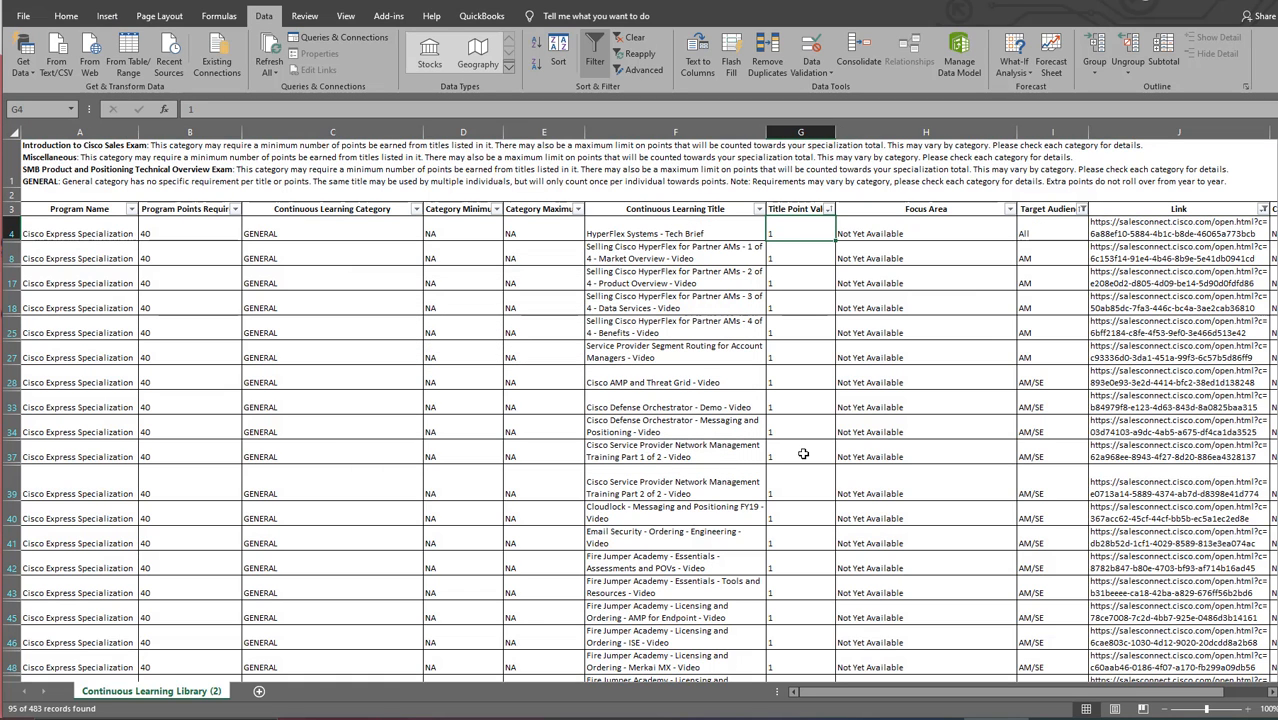
Review how the one-point titles are grouped by Target Audience in the sorted list.
left_click(1044, 230)
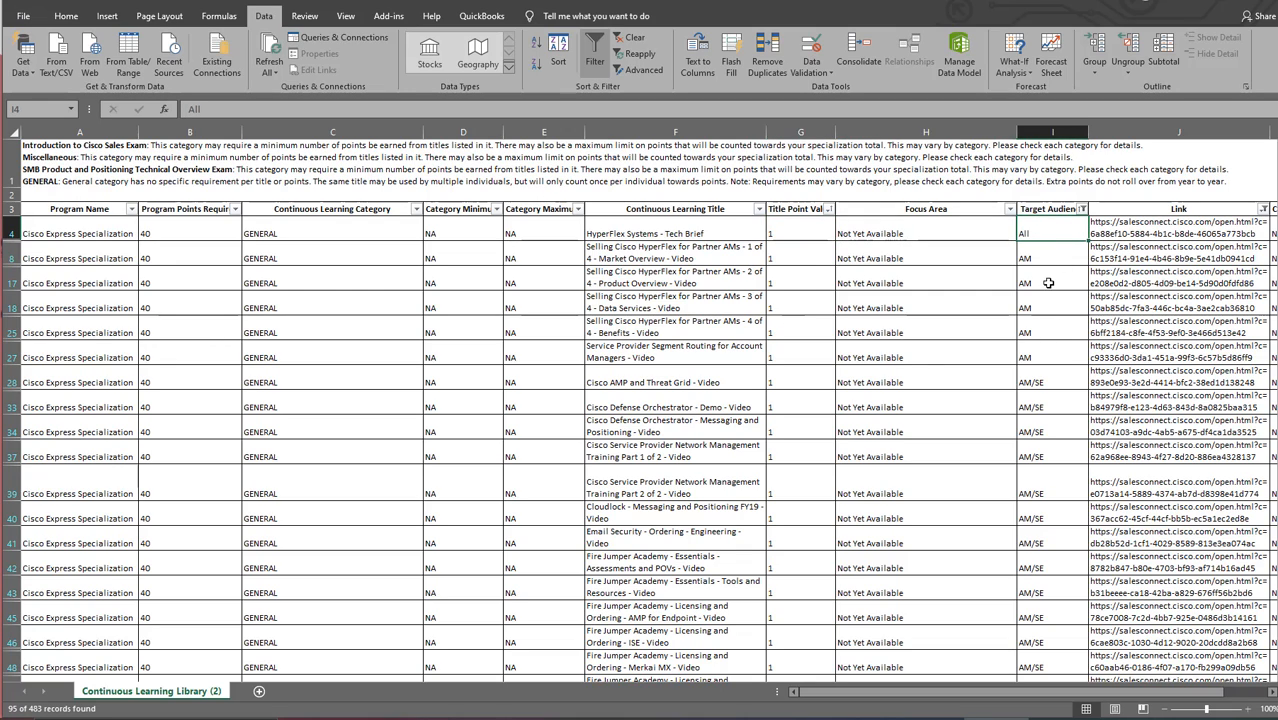
left_click(794, 233)
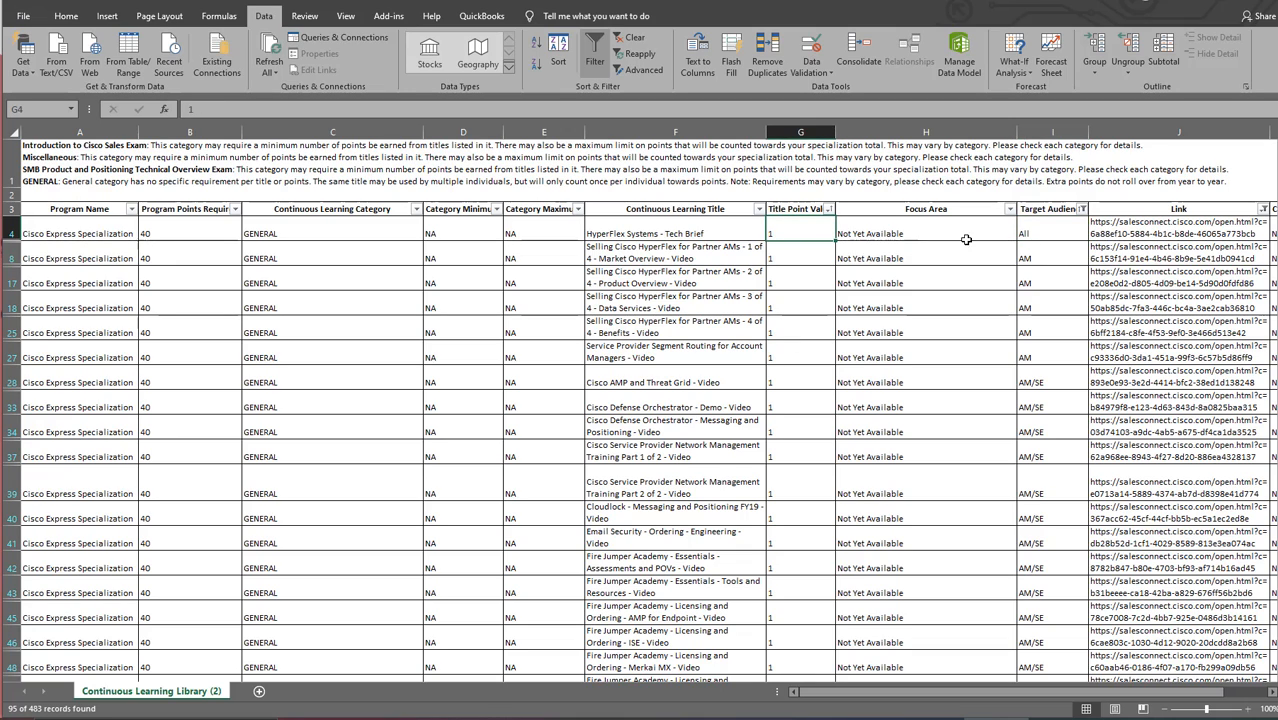
left_click(1050, 258)
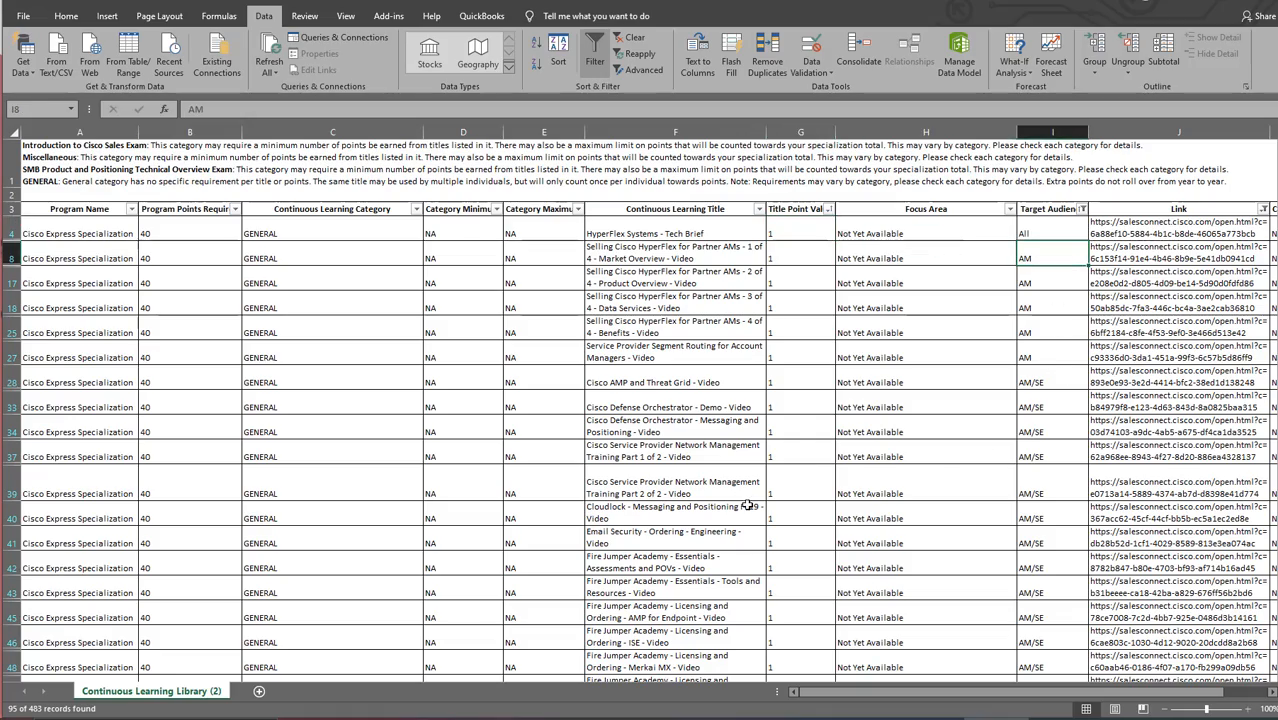
scroll(757, 453, "down", 1)
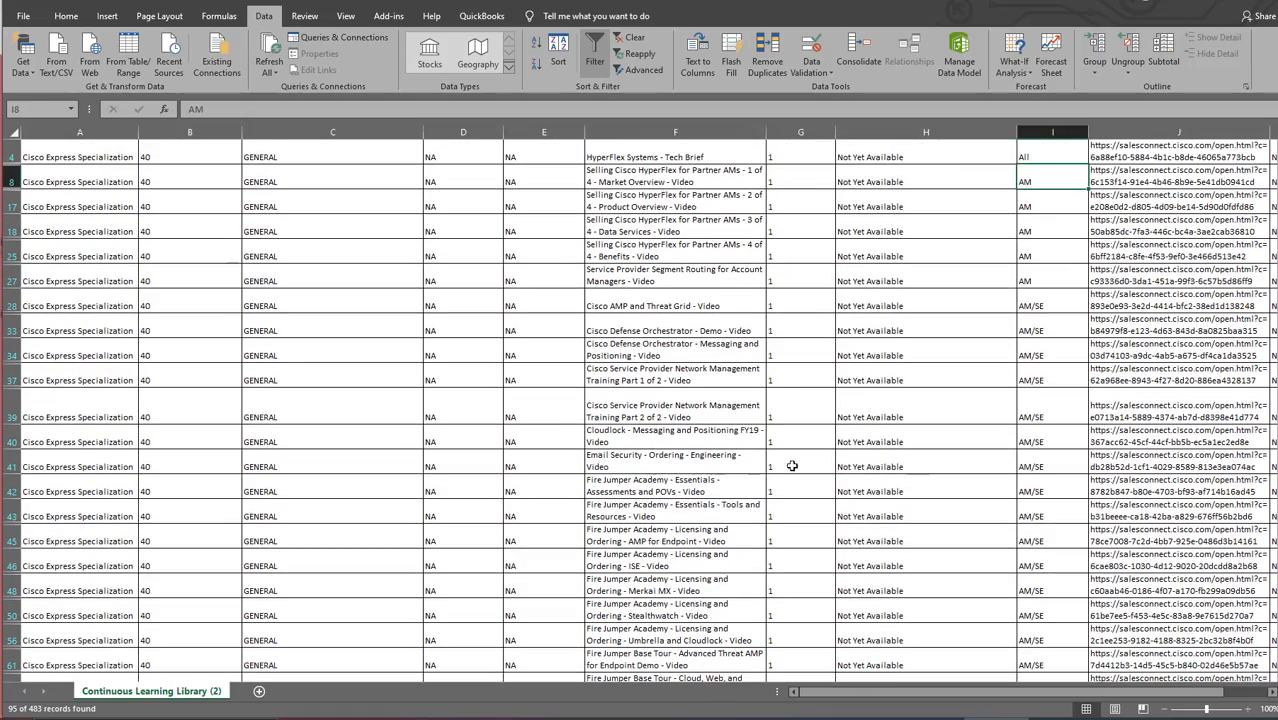
scroll(720, 425, "down", 2)
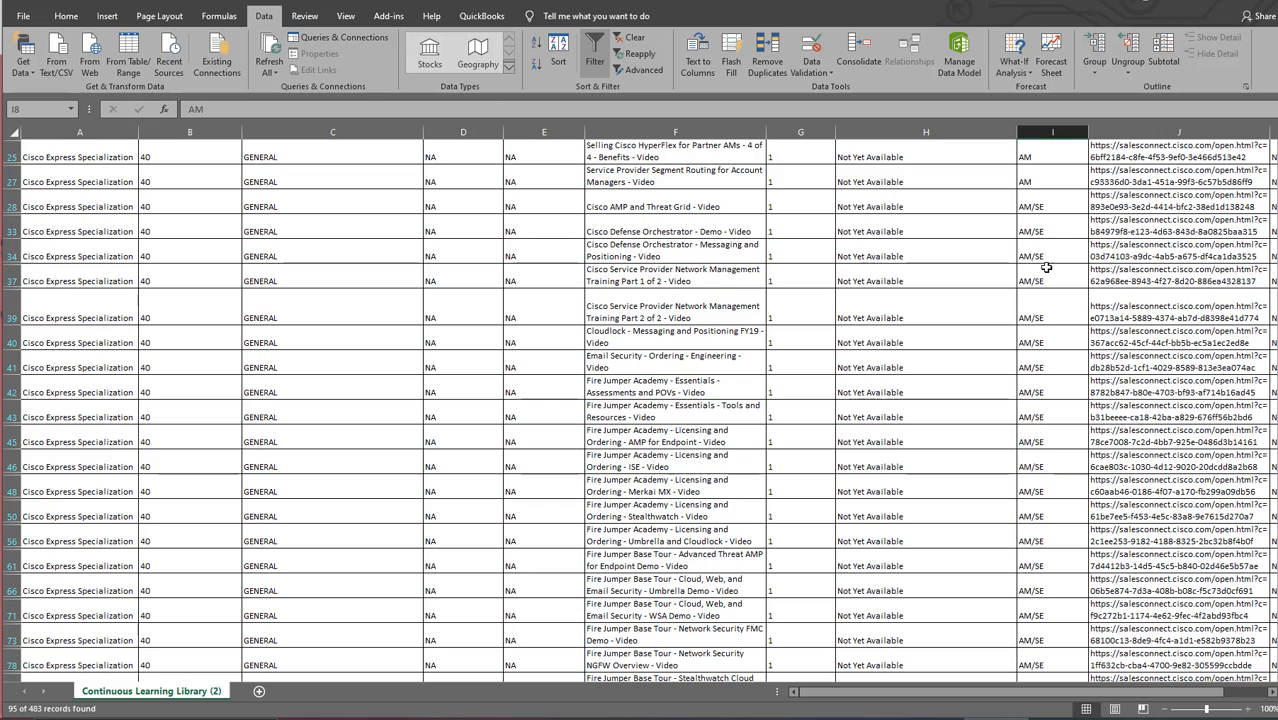
scroll(842, 480, "down", 5)
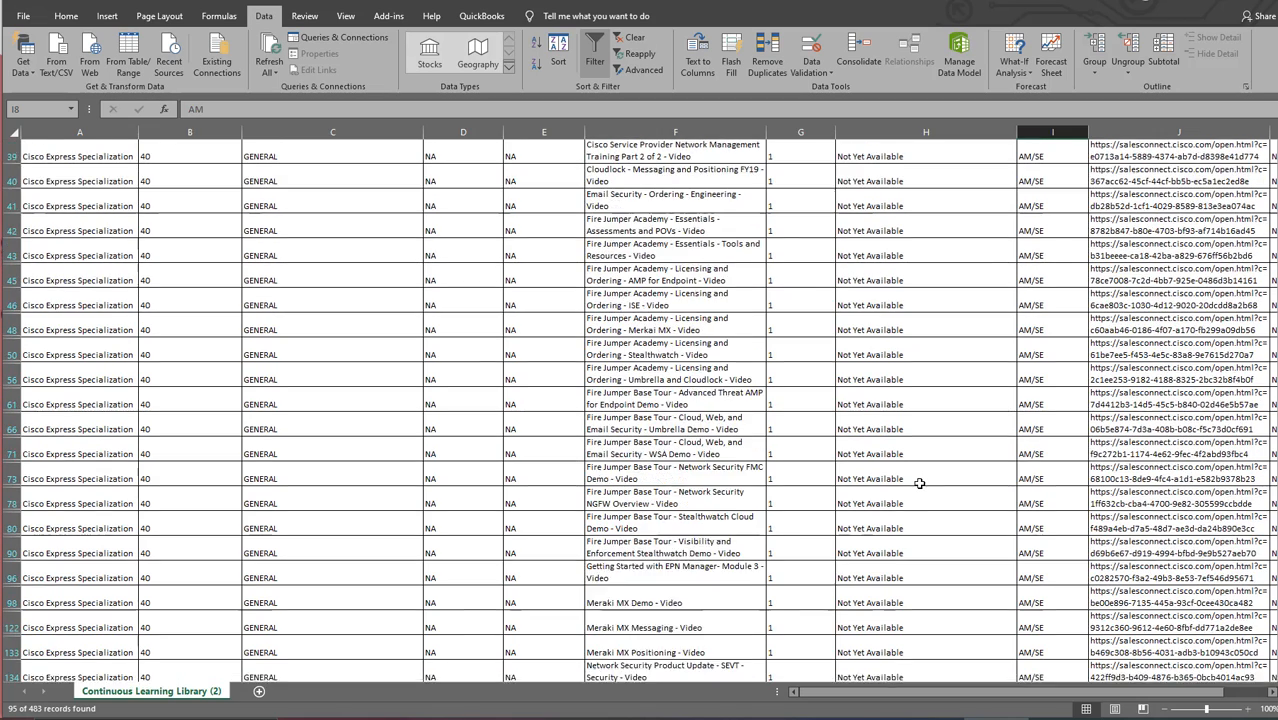
scroll(907, 451, "up", 8)
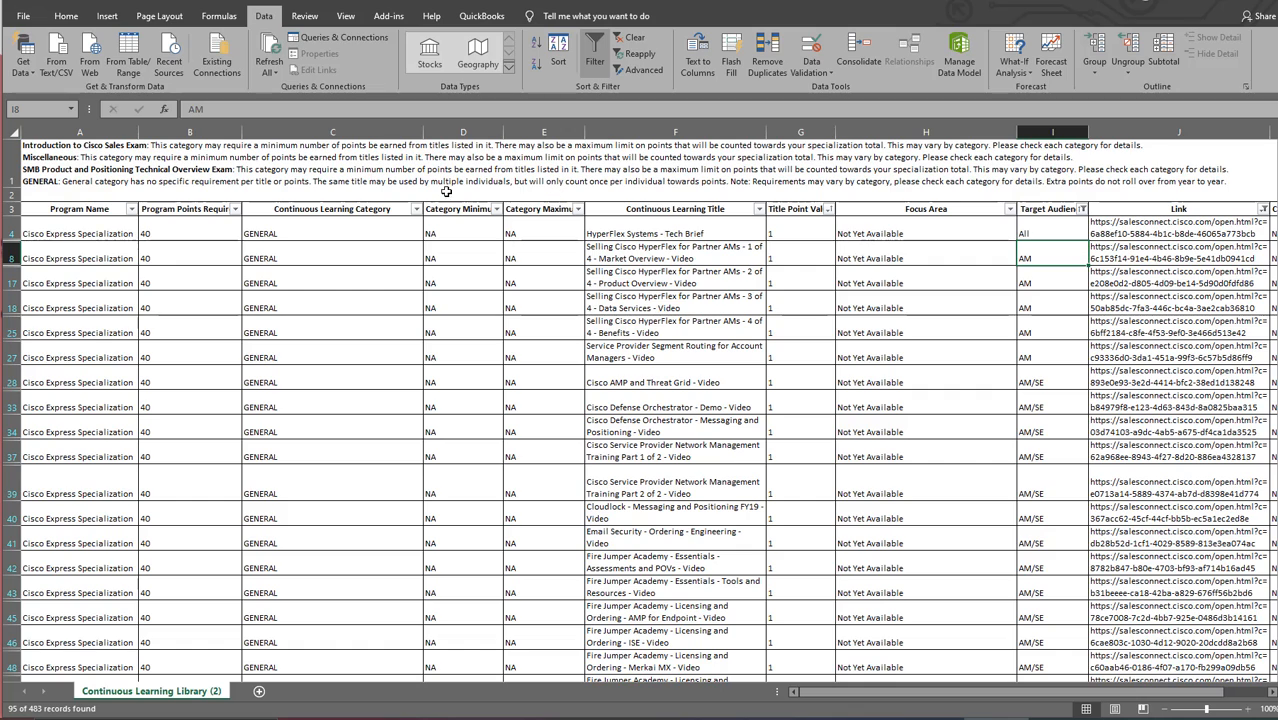
Inspect the filter choices for Continuous Learning Category, keeping all categories selected.
left_click(416, 210)
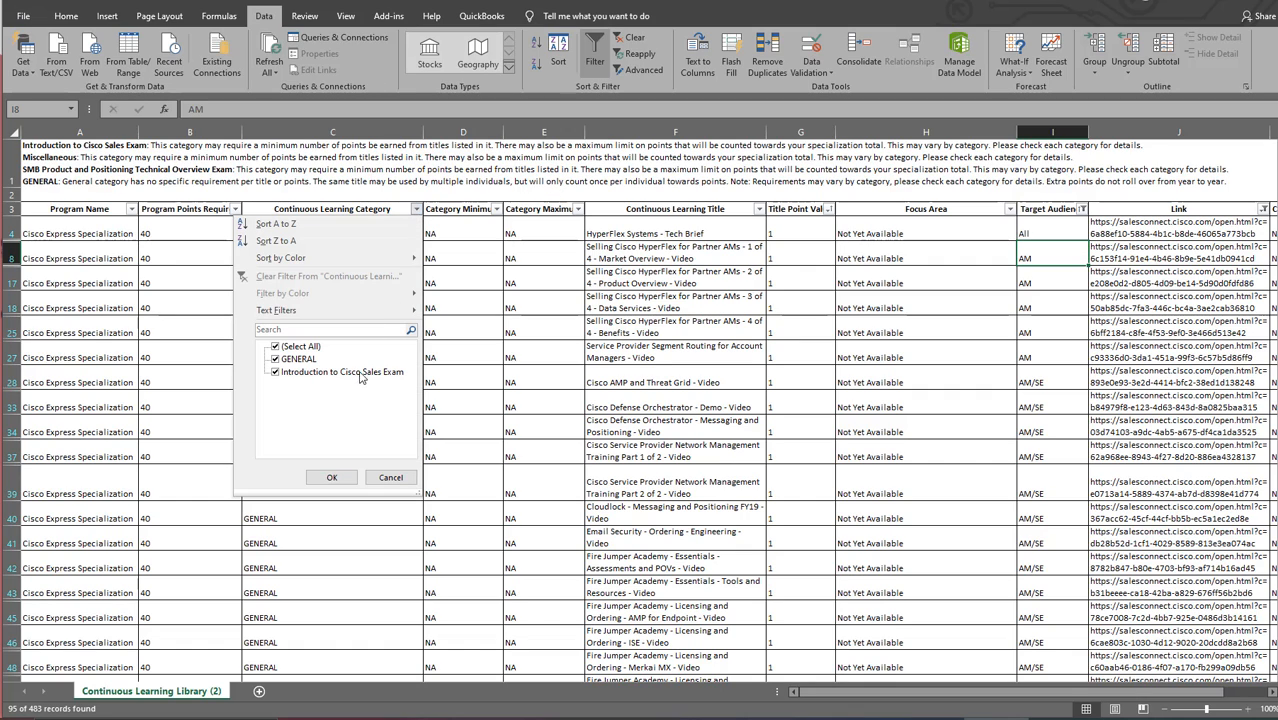
left_click(332, 477)
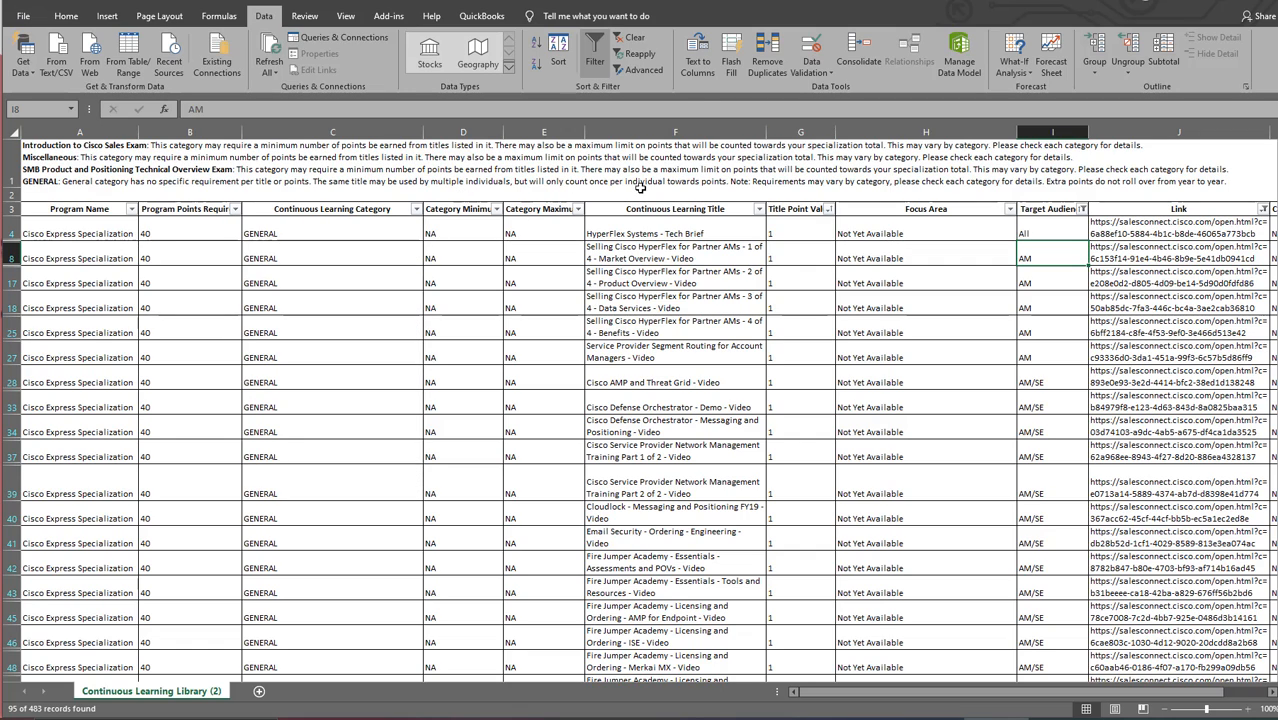